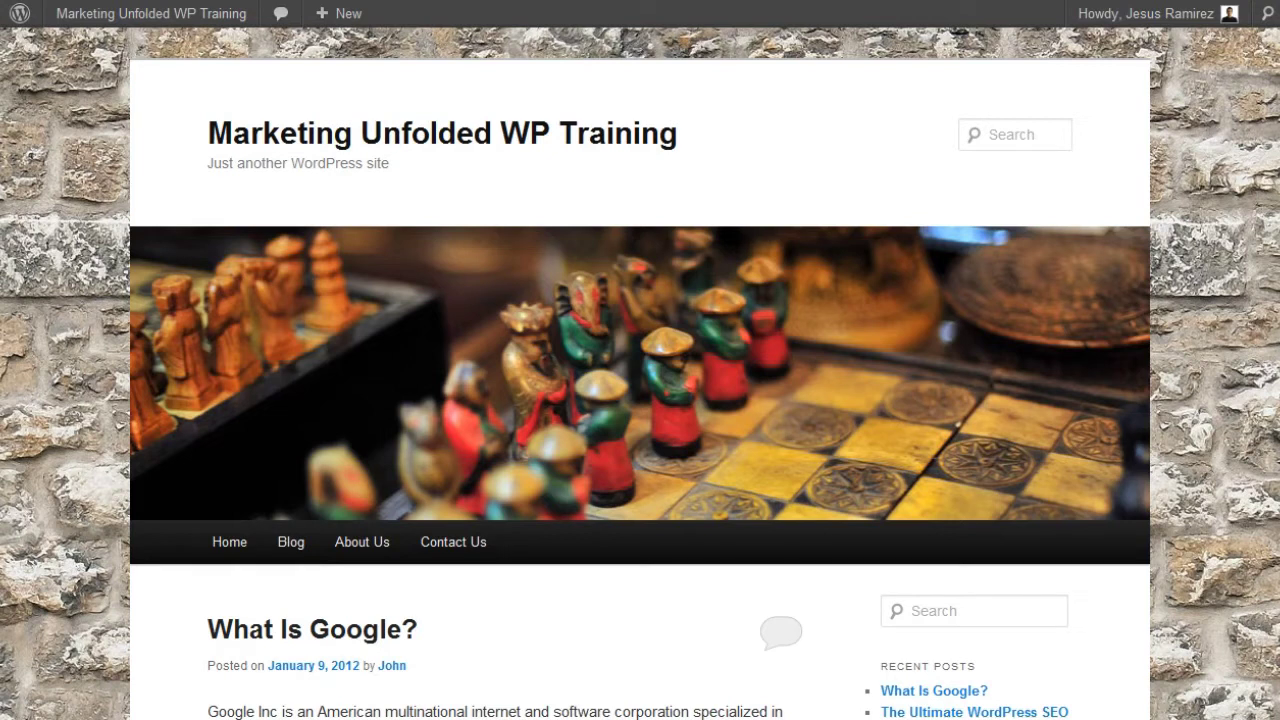
Step: Open the site's General Settings from the admin dashboard and highlight the admin e-mail address
left_click(166, 20)
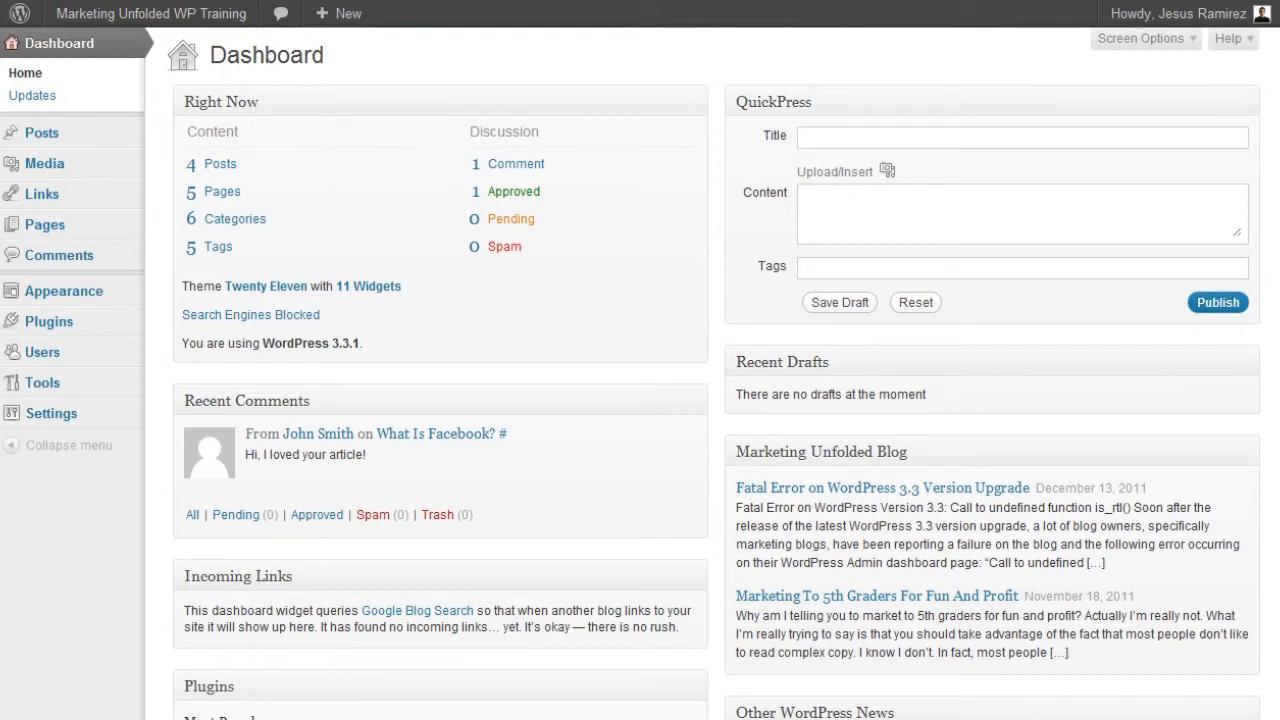
mouse_move(80, 423)
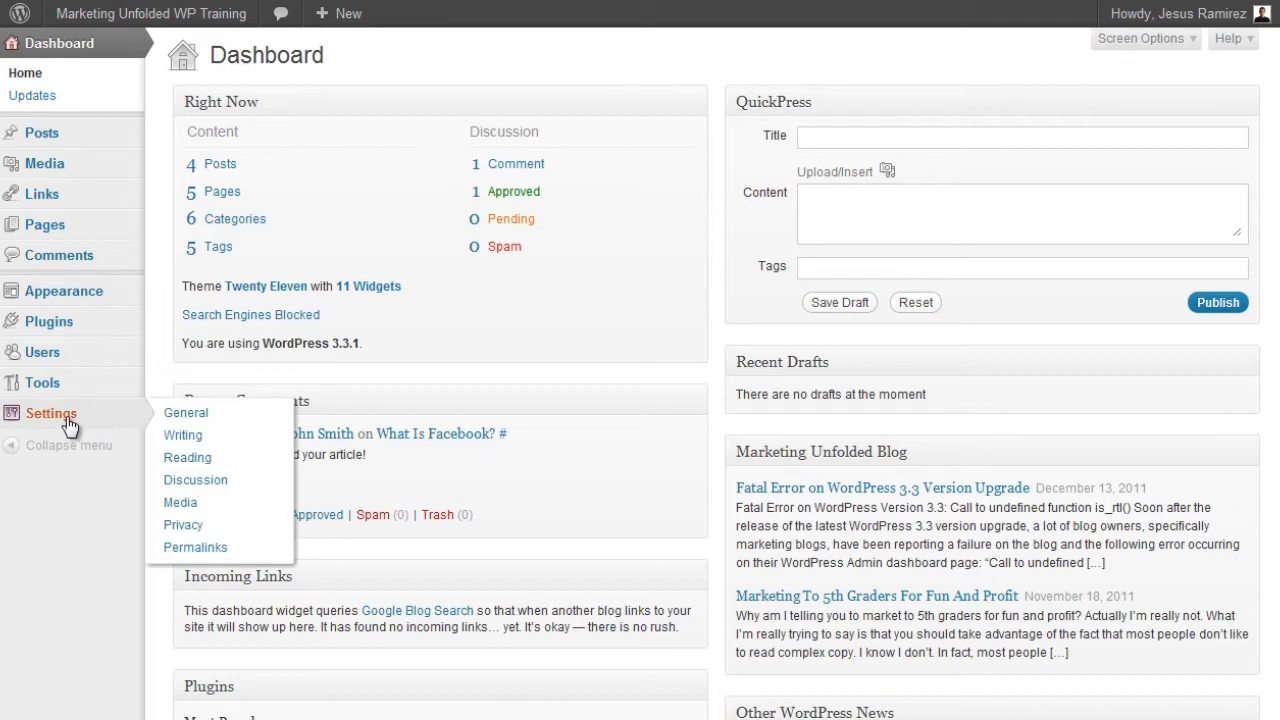
left_click(200, 418)
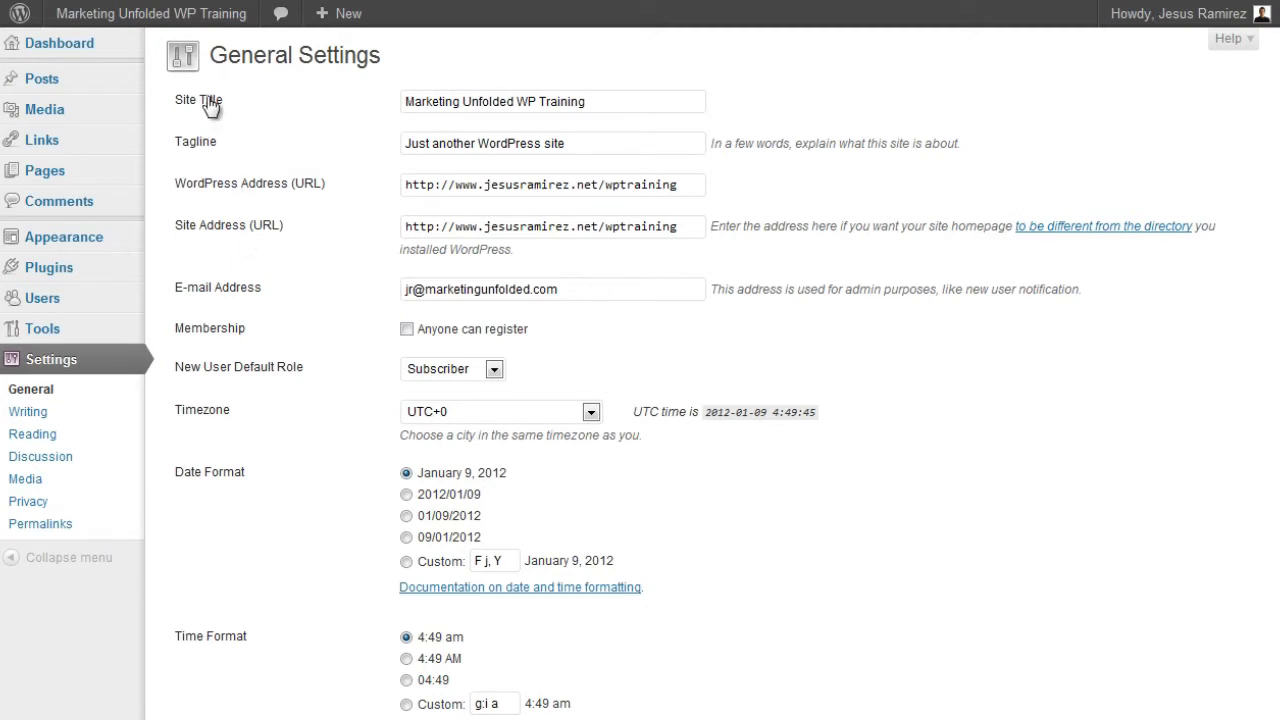
mouse_move(208, 28)
double_click(409, 289)
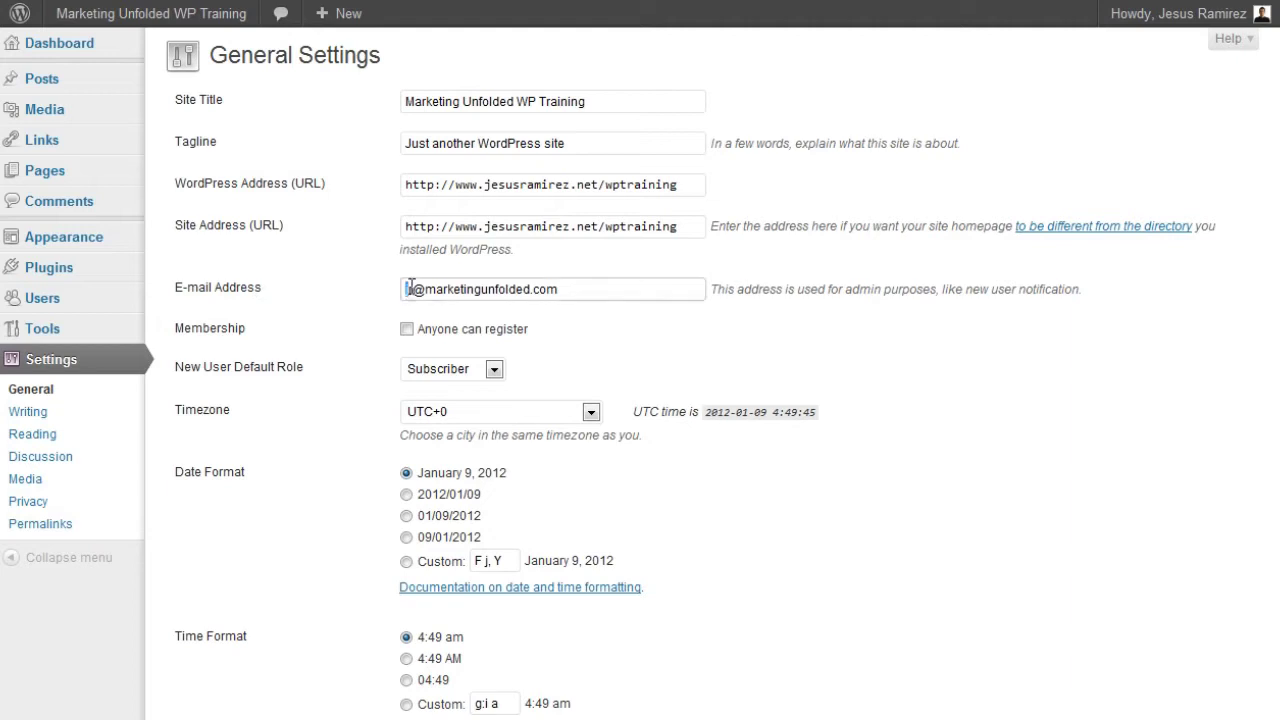
left_click_drag(410, 286, 630, 284)
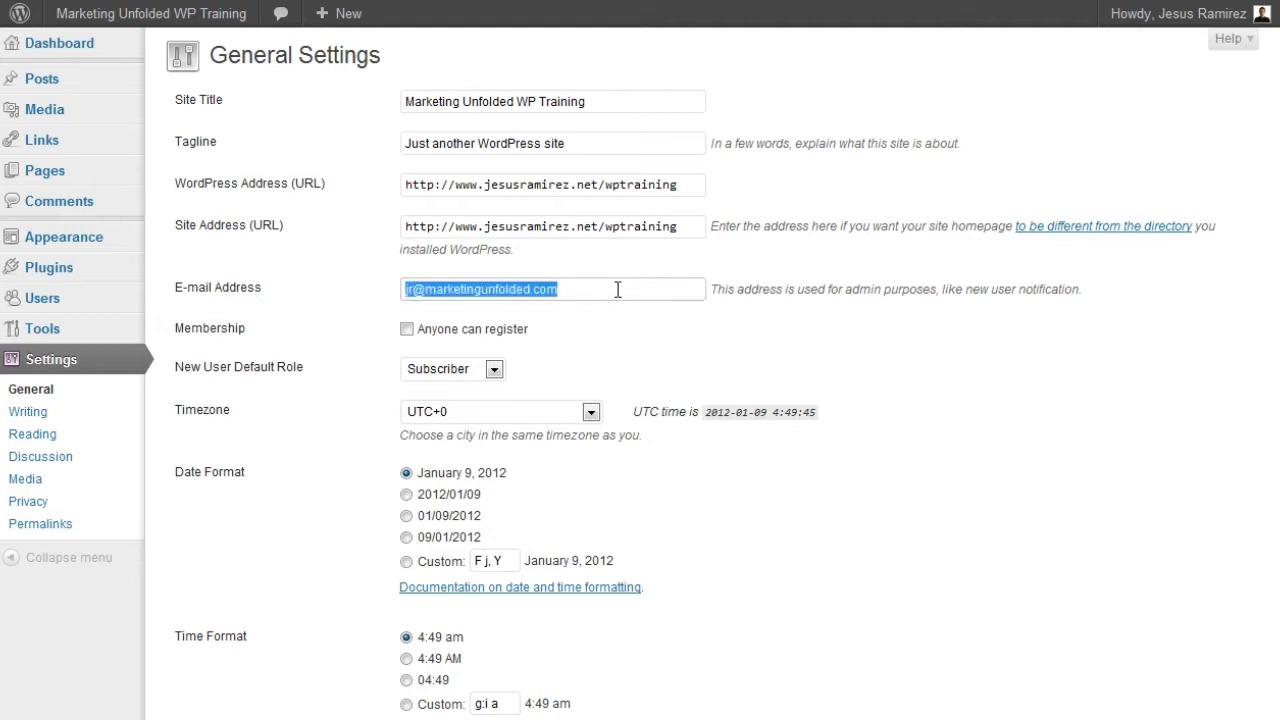
left_click(595, 296)
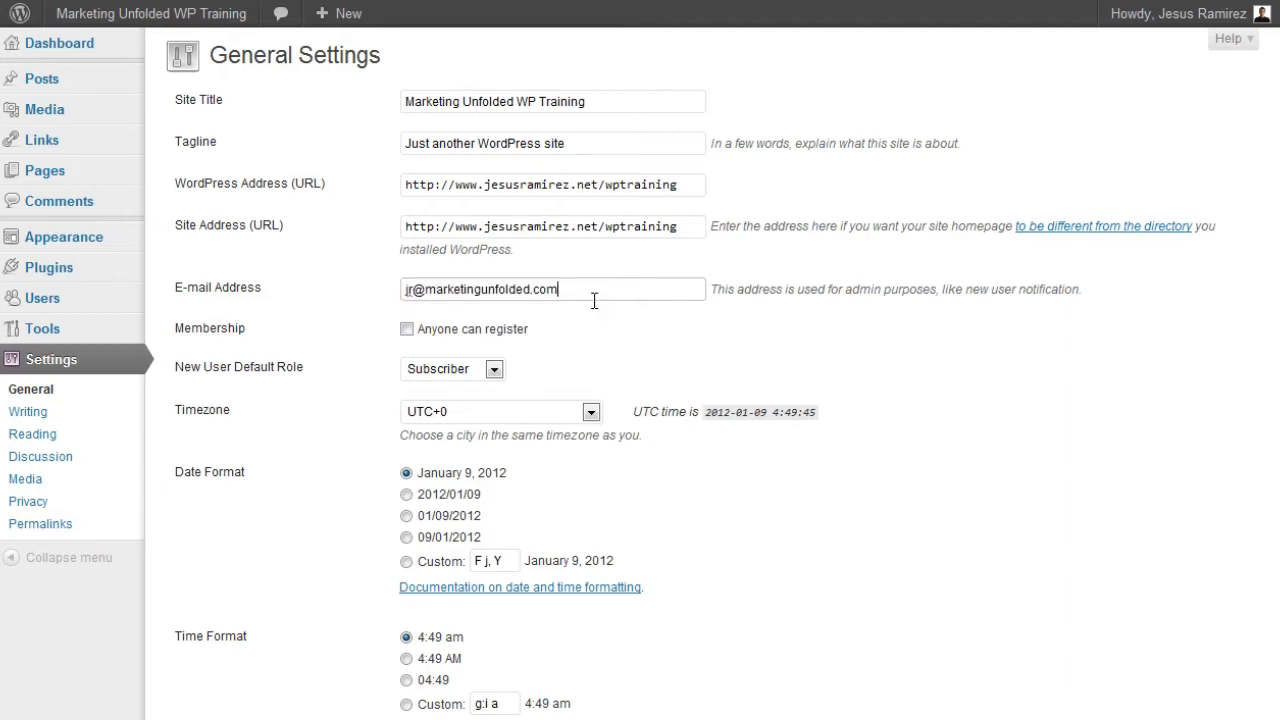
Step: Allow anyone to register with Subscriber as the new user default role, and look at the week start day choices
left_click(408, 333)
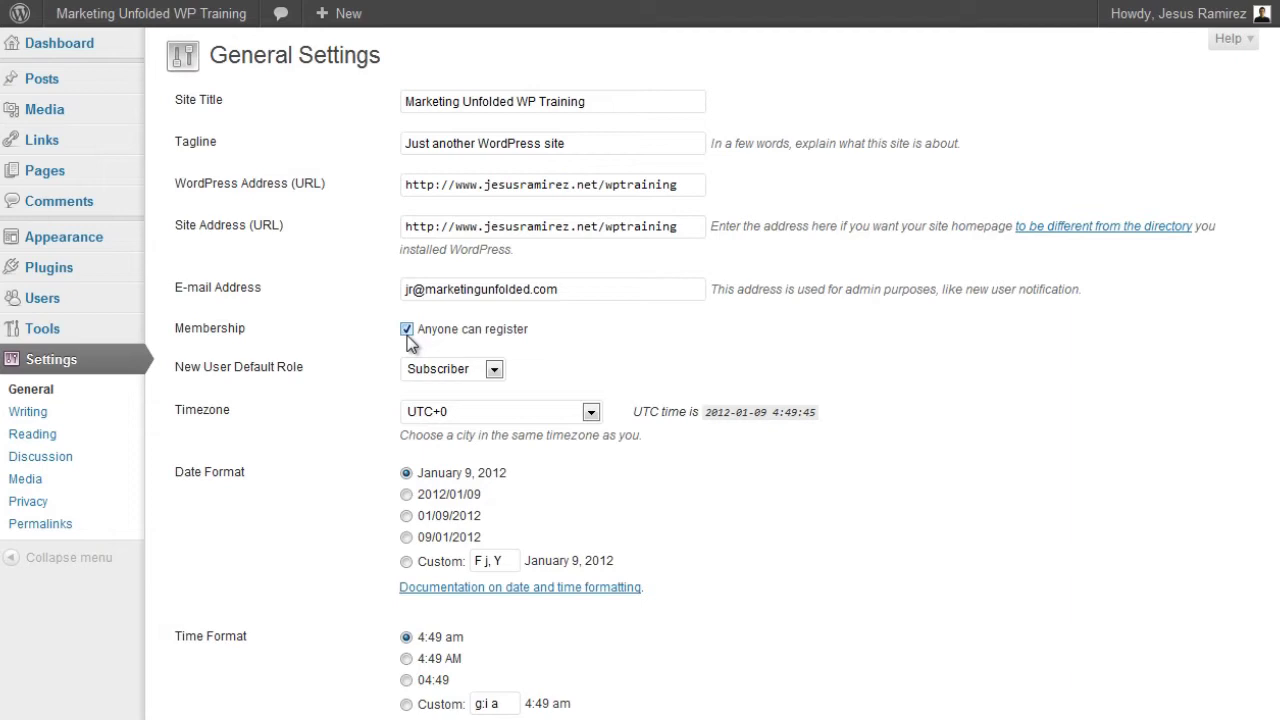
left_click(416, 372)
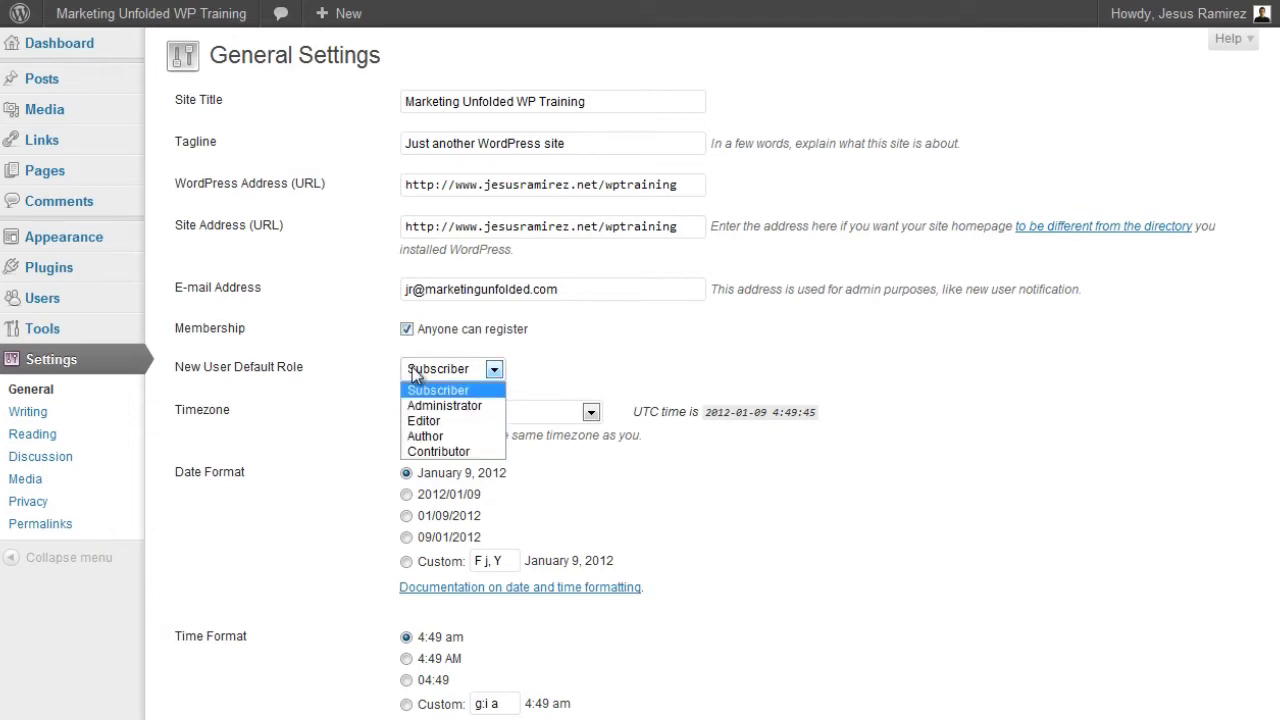
left_click(416, 389)
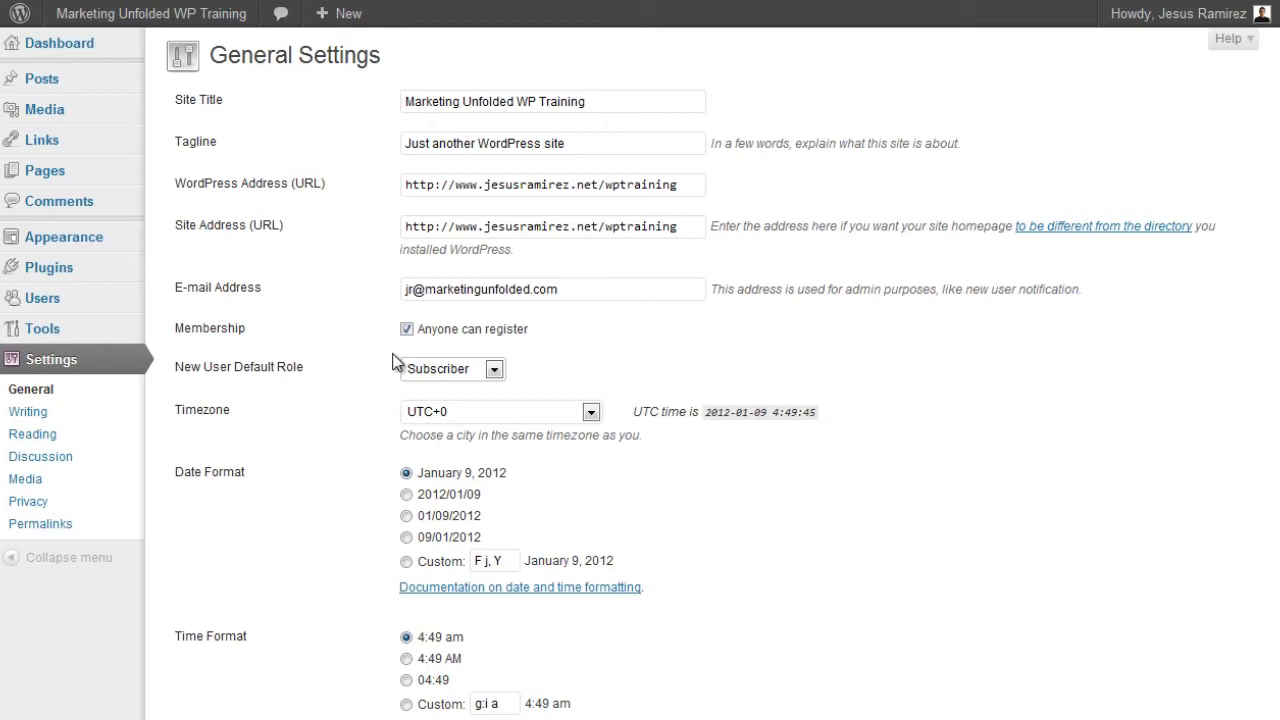
scroll(395, 362, "down", 3)
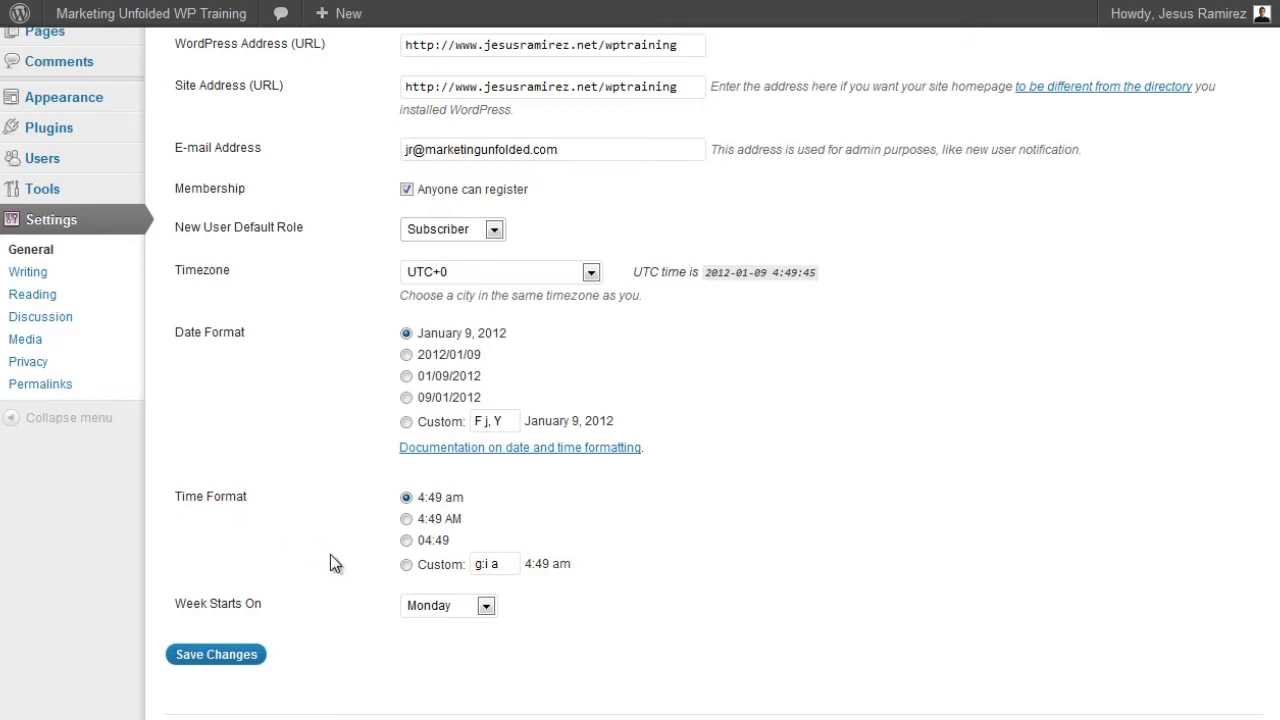
left_click(430, 608)
left_click(430, 608)
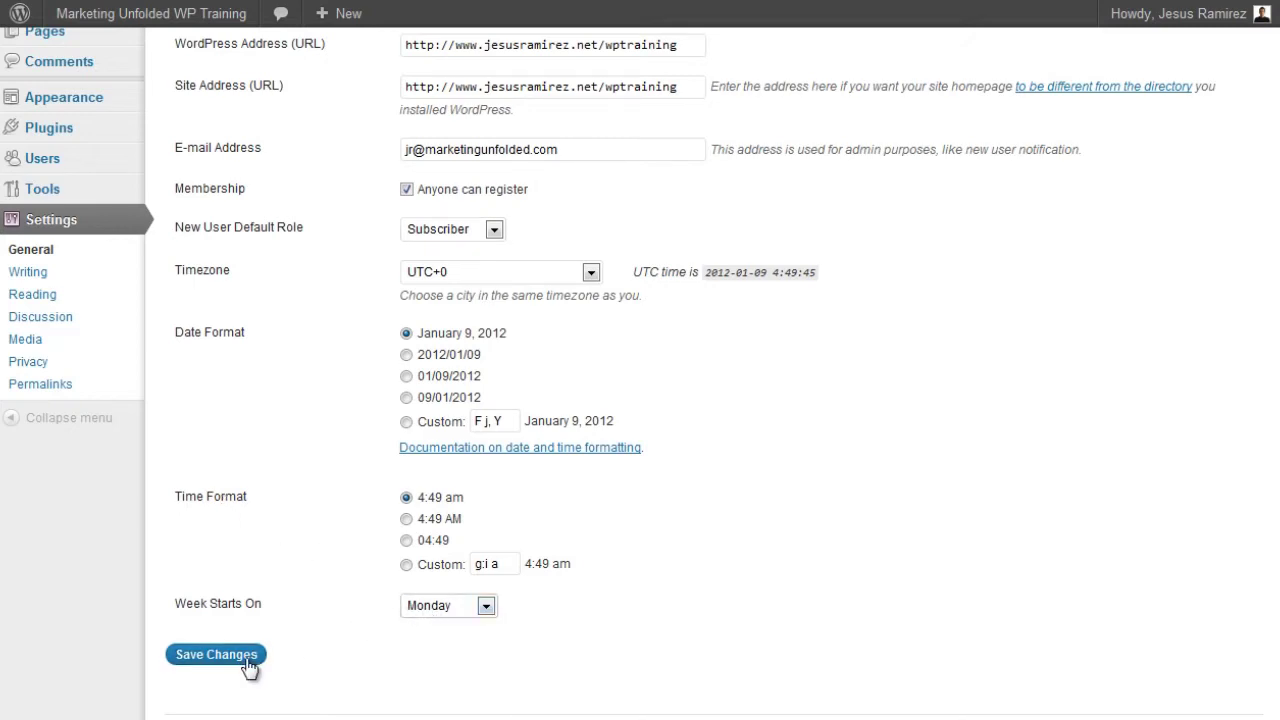
Step: View the Writing Settings, and open a new post to look at the size of its content box
left_click(48, 277)
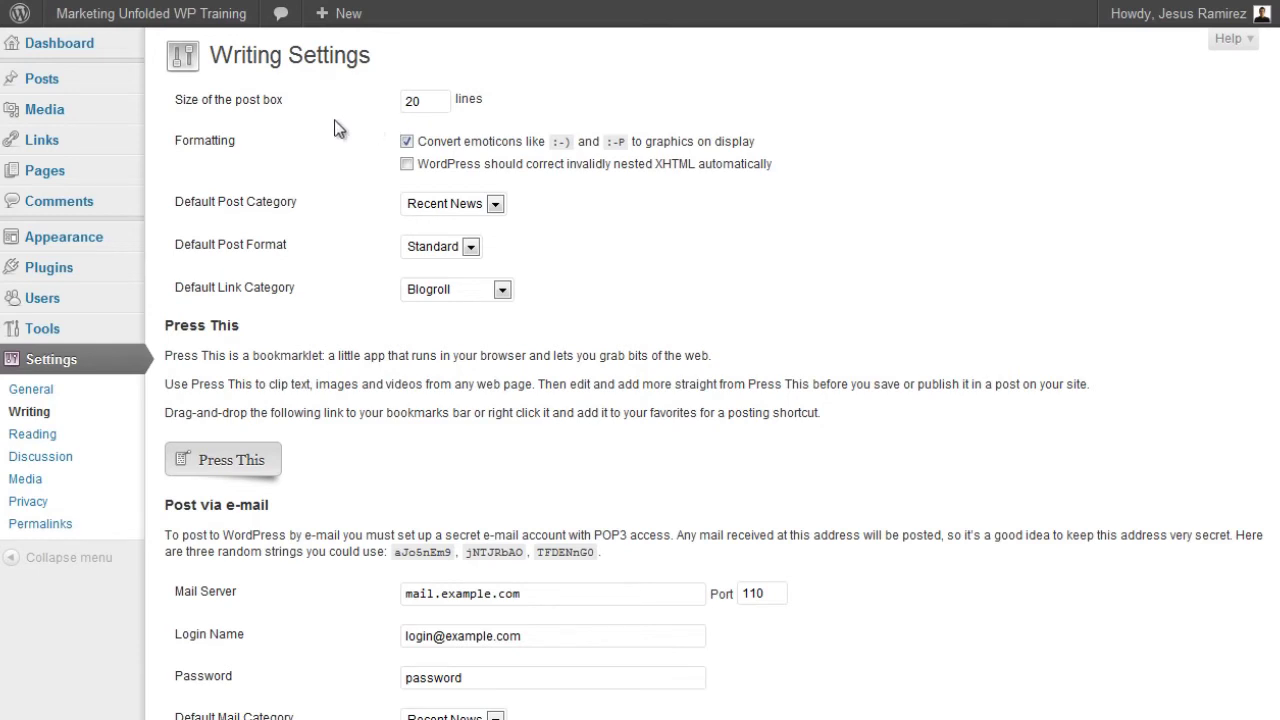
mouse_move(100, 88)
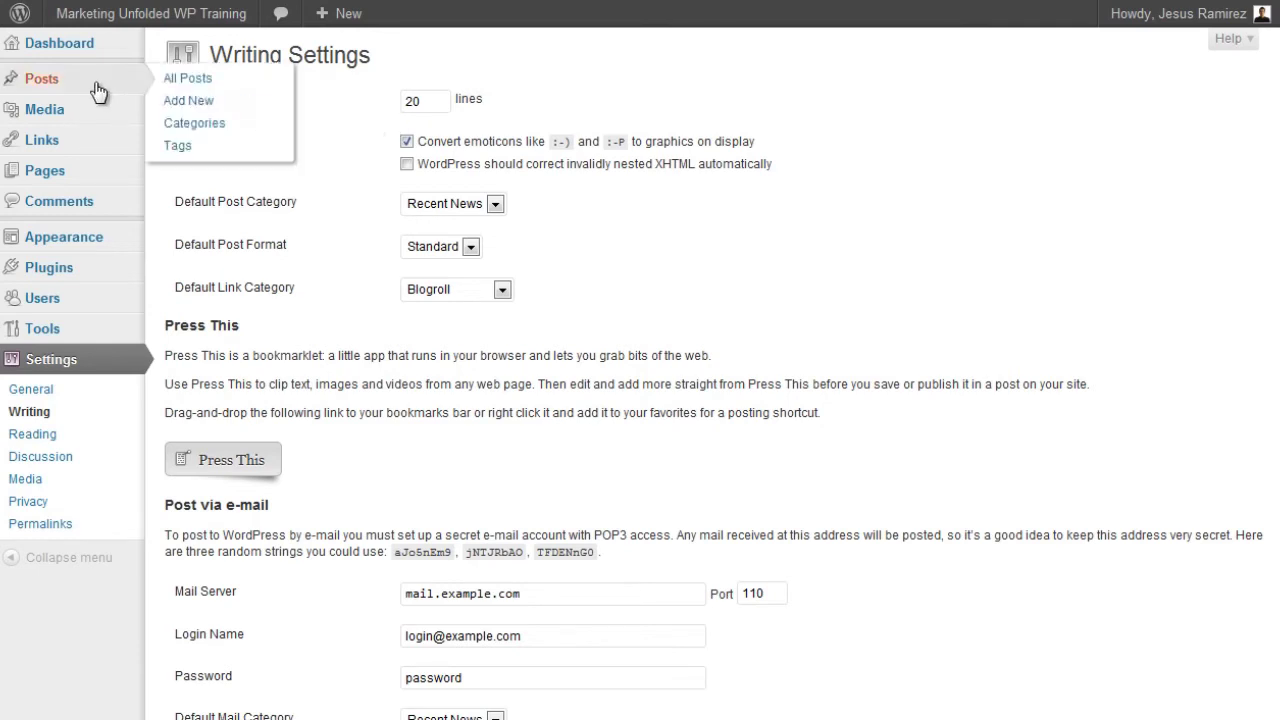
left_click(219, 105)
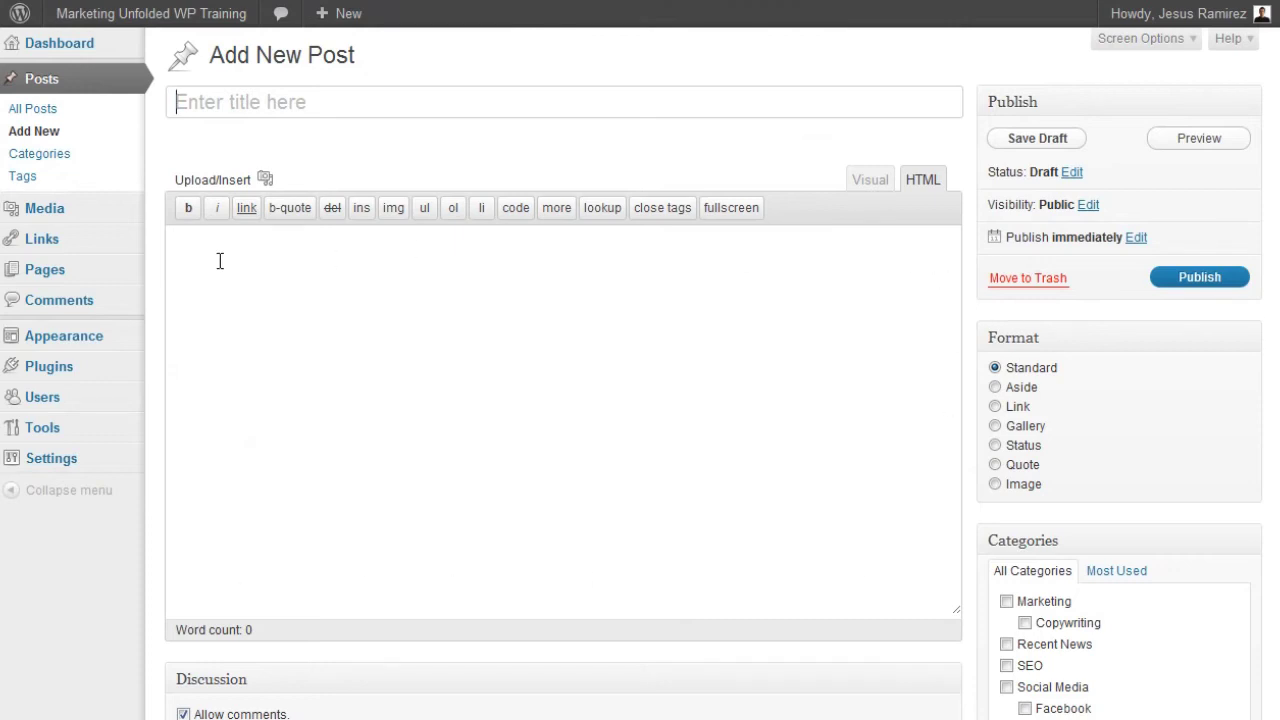
Step: Set the size of the post box to 40 lines in the Writing Settings and save the changes
mouse_move(113, 466)
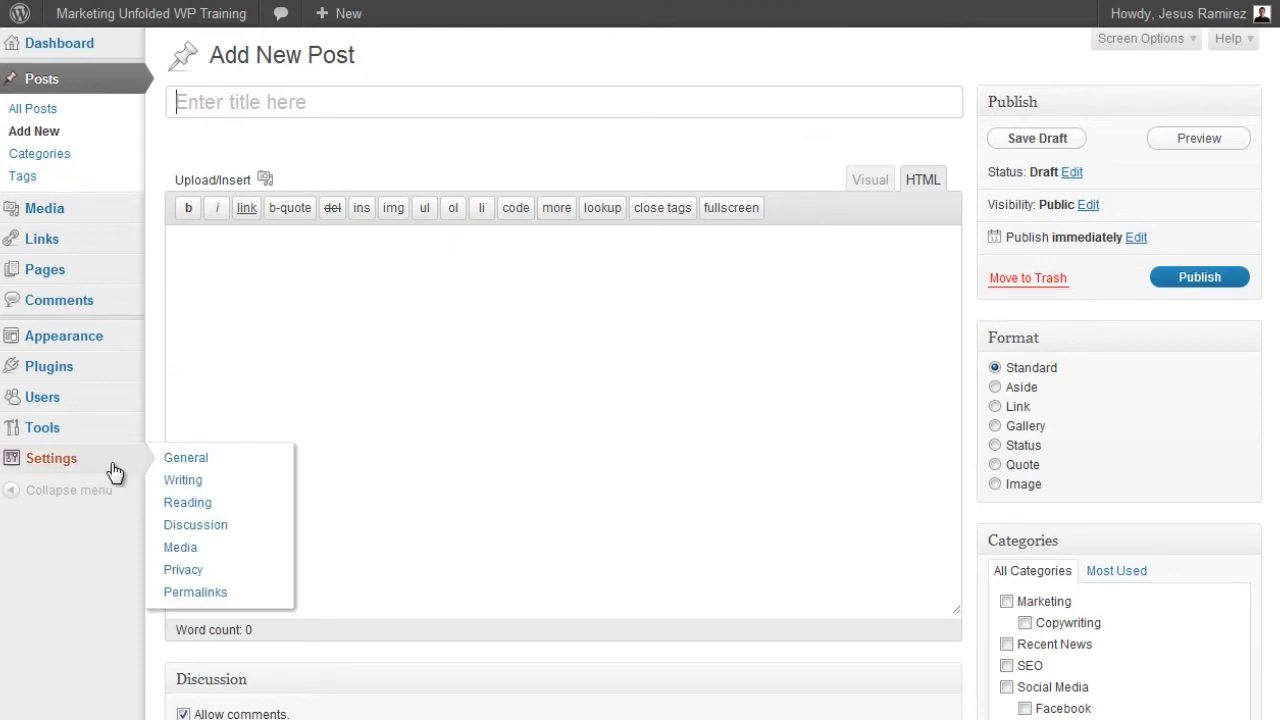
left_click(222, 482)
scroll(337, 184, "down", 5)
left_click(215, 654)
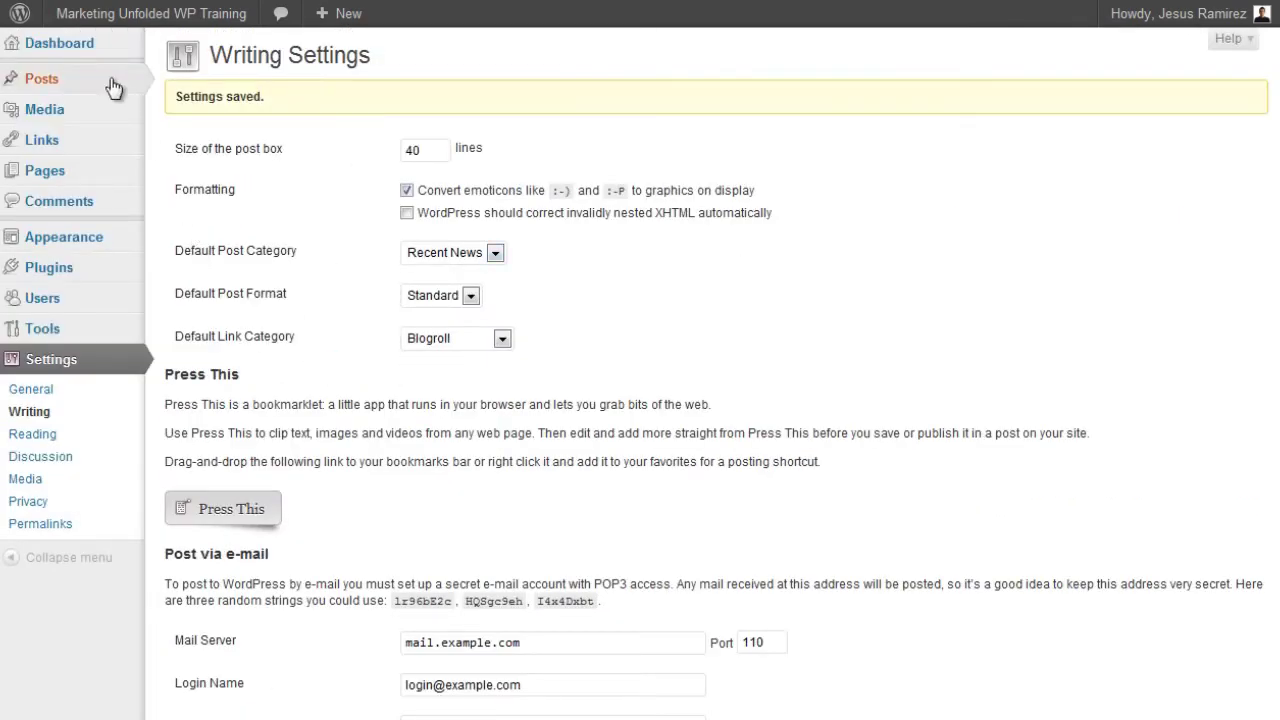
Step: Open a new post again and examine the height of its content box
mouse_move(108, 79)
left_click(188, 100)
scroll(209, 394, "down", 4)
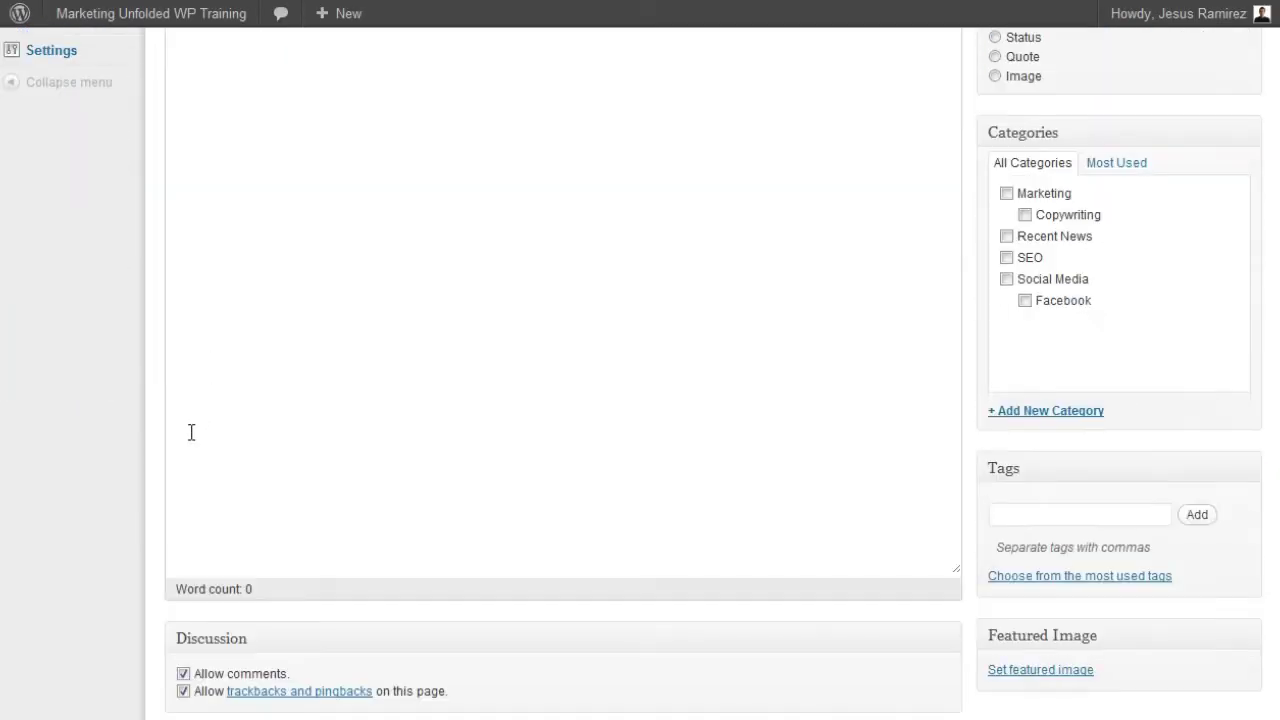
scroll(191, 432, "up", 2)
scroll(190, 432, "up", 3)
Step: Return to the Writing Settings and look through the default post category choices, keeping Recent News
mouse_move(100, 470)
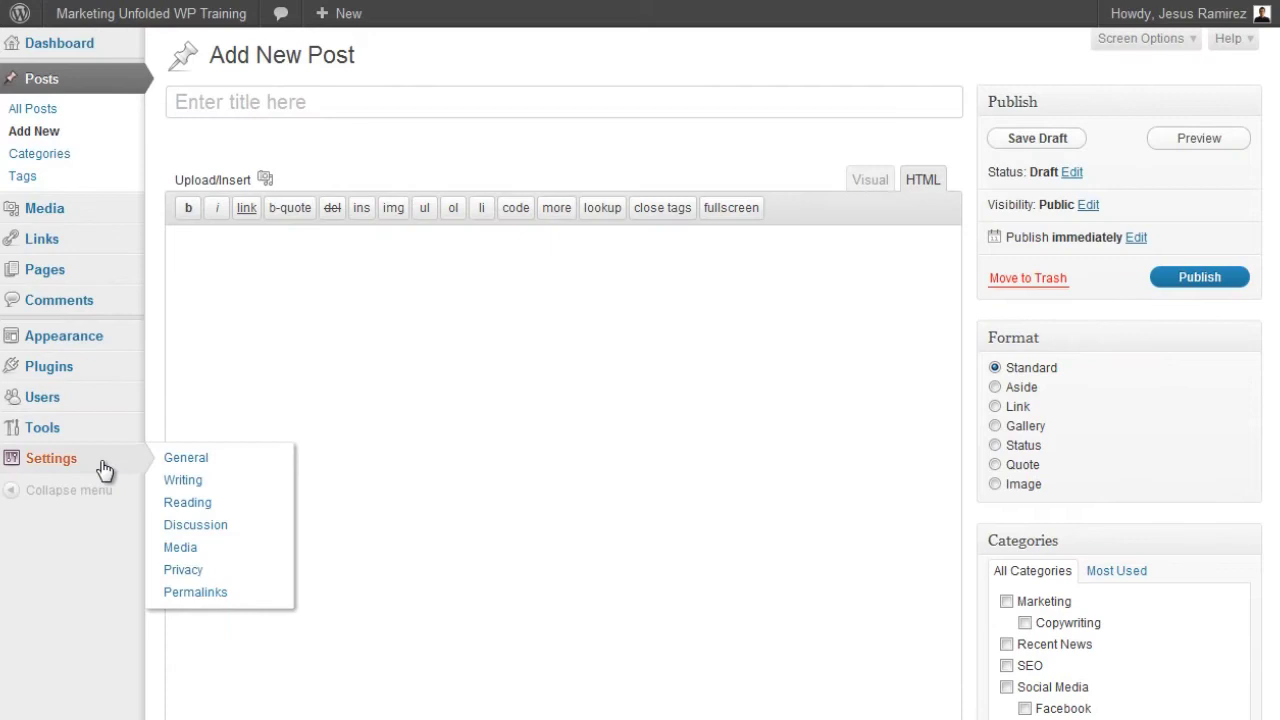
left_click(200, 481)
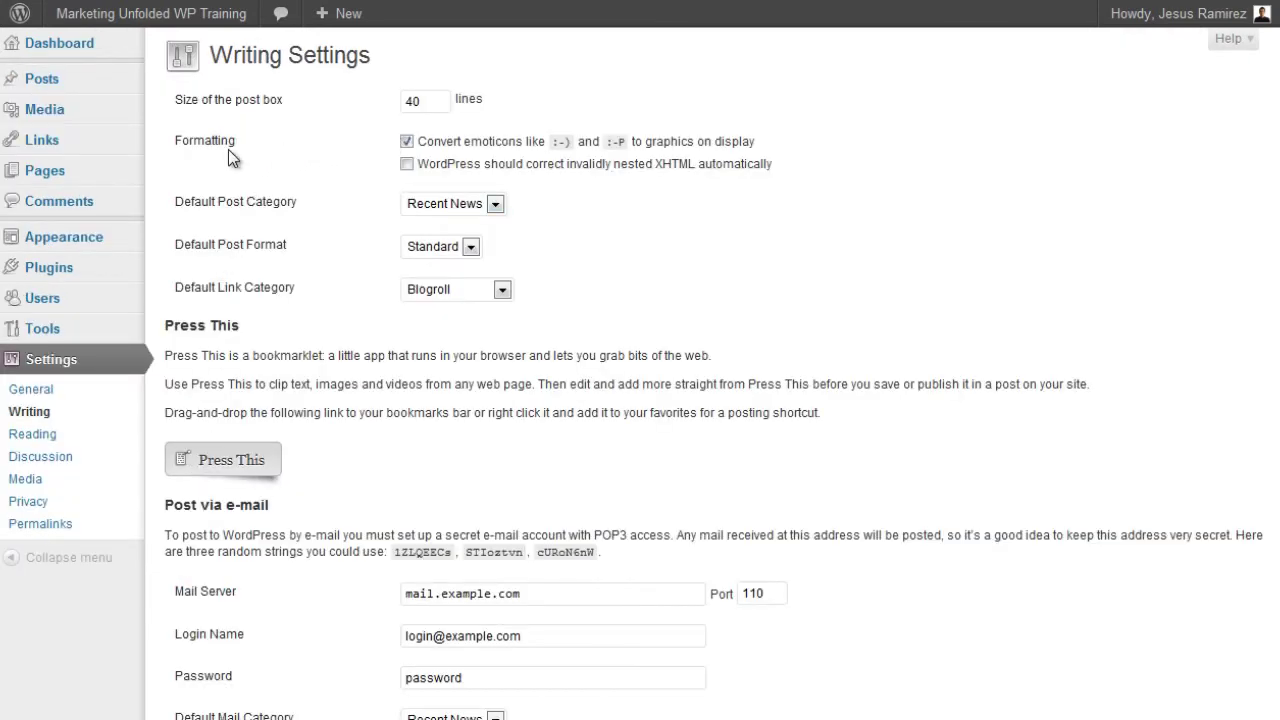
left_click(478, 206)
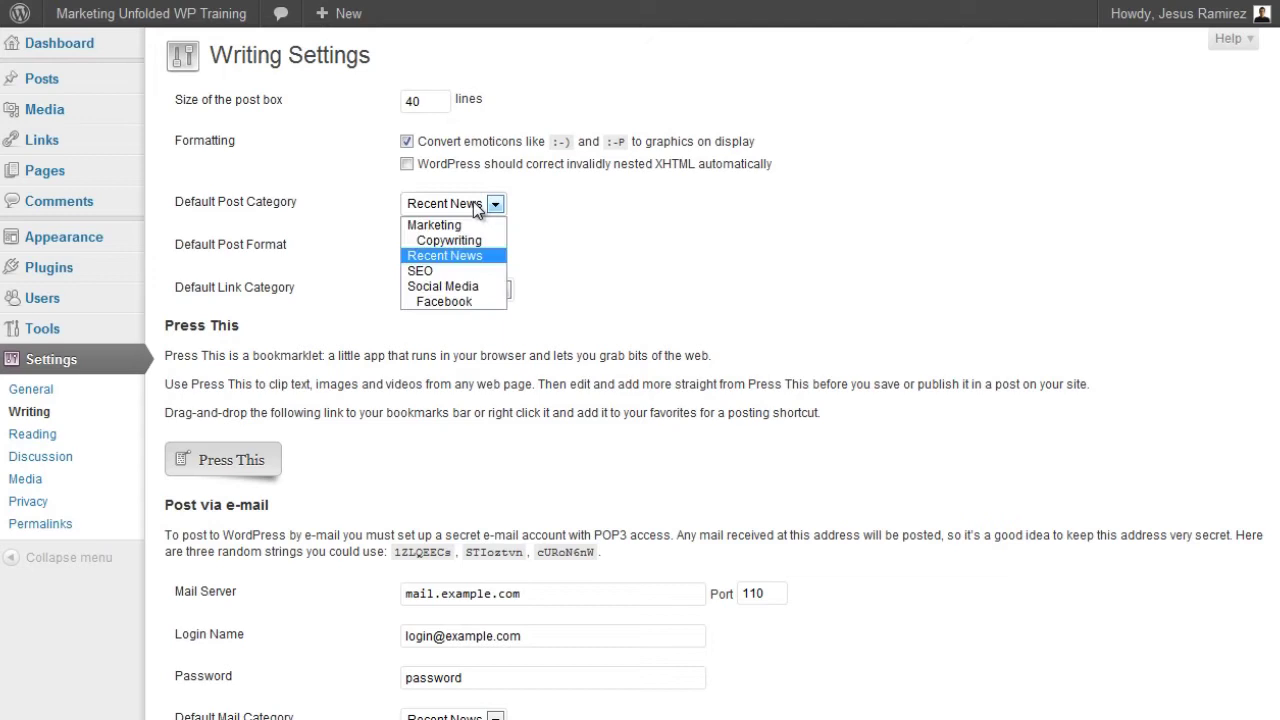
left_click(480, 205)
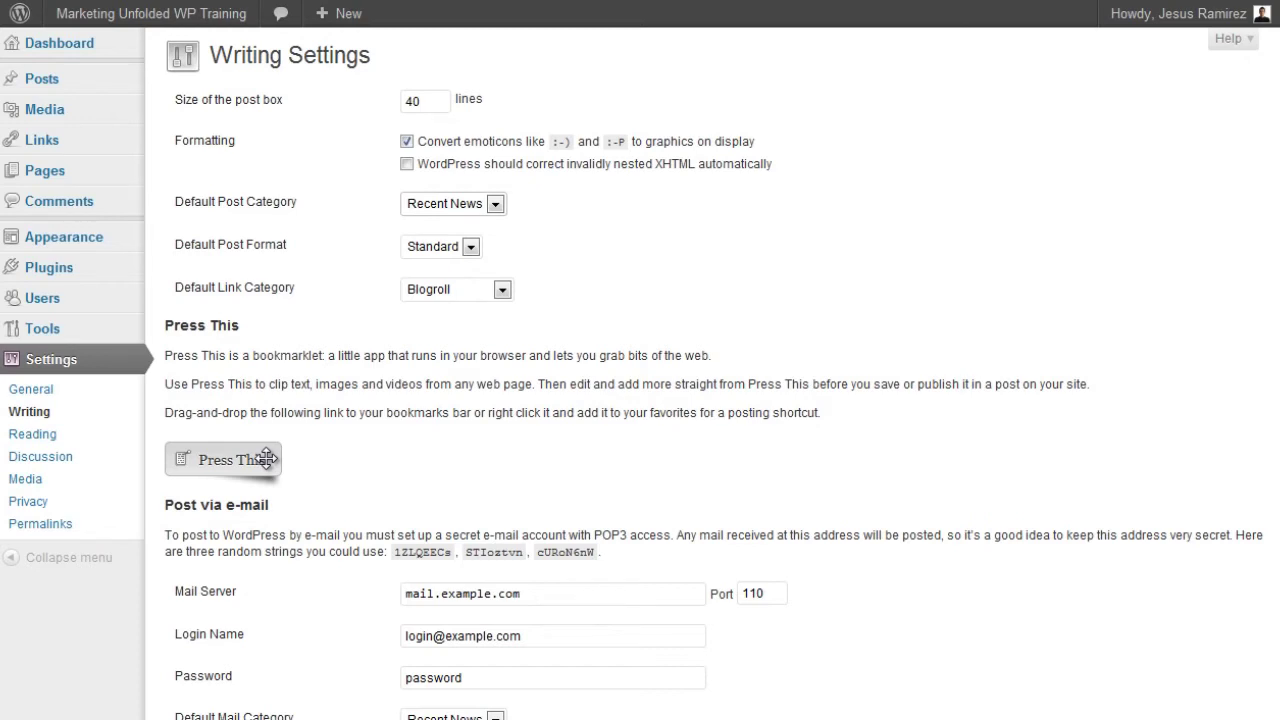
Step: Review the Post via e-mail section, highlighting the suggested random strings and viewing the default mail category choices
scroll(266, 459, "down", 3)
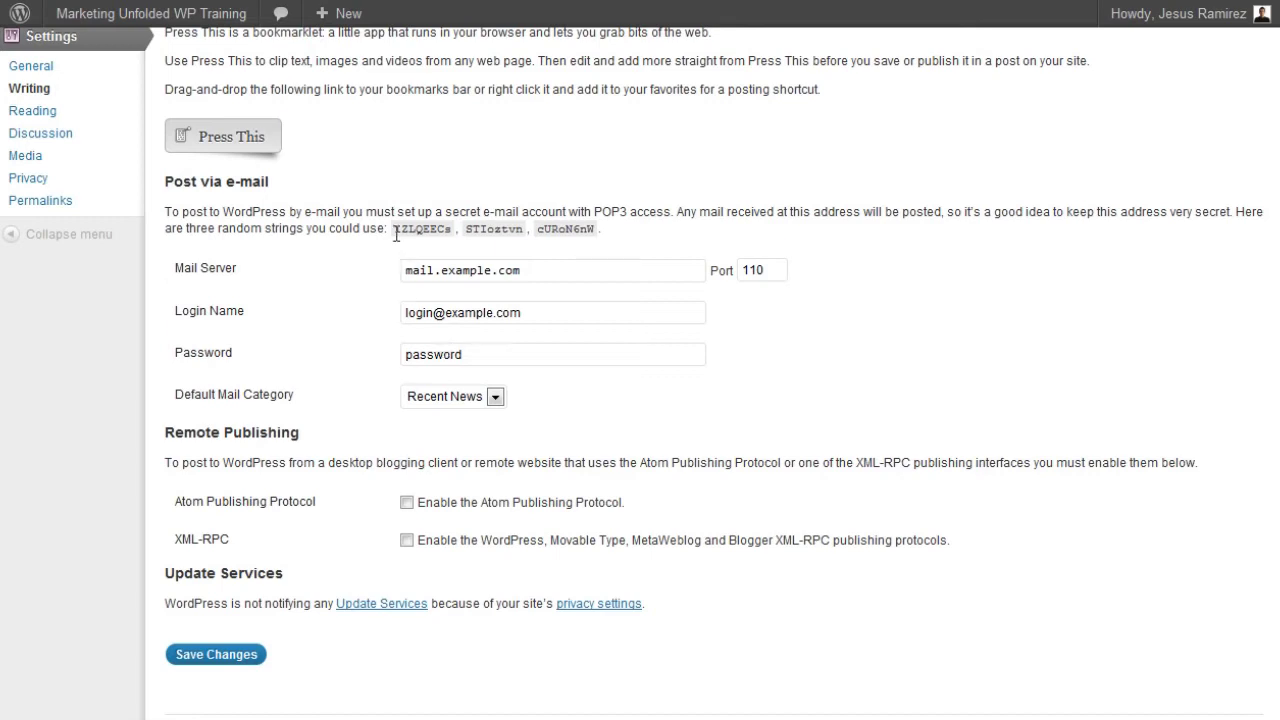
left_click_drag(394, 229, 604, 232)
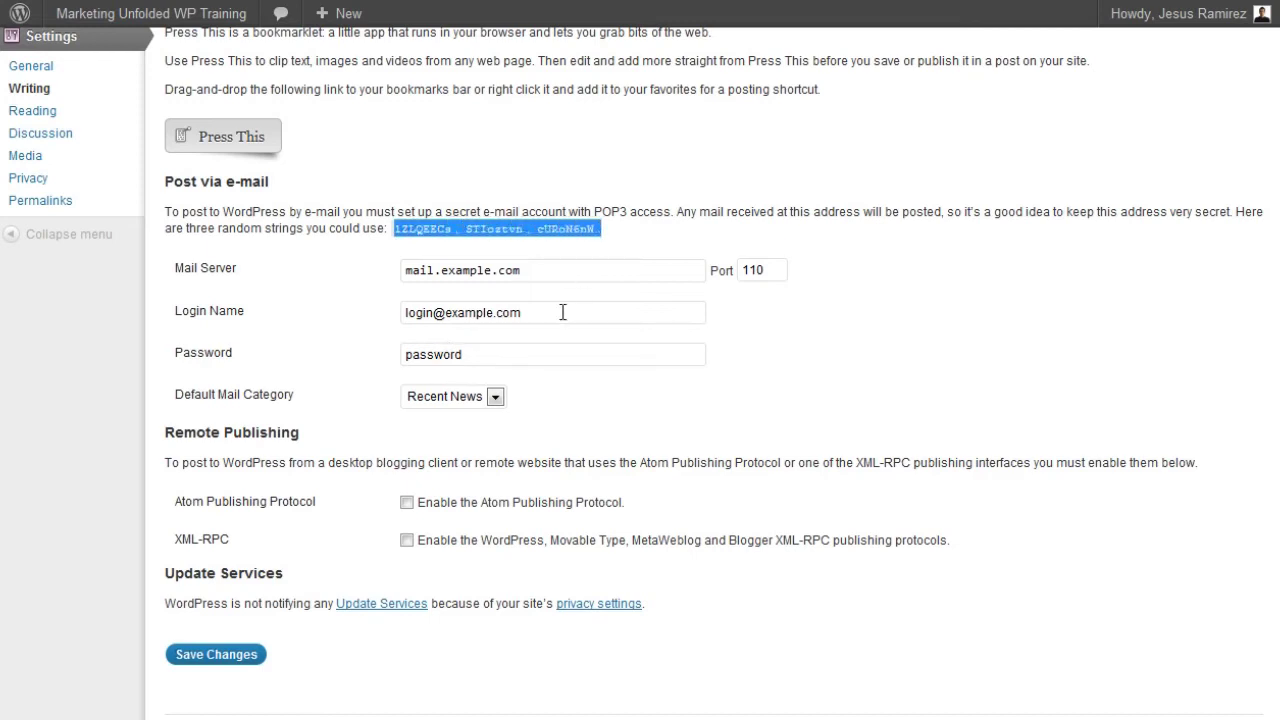
left_click(548, 390)
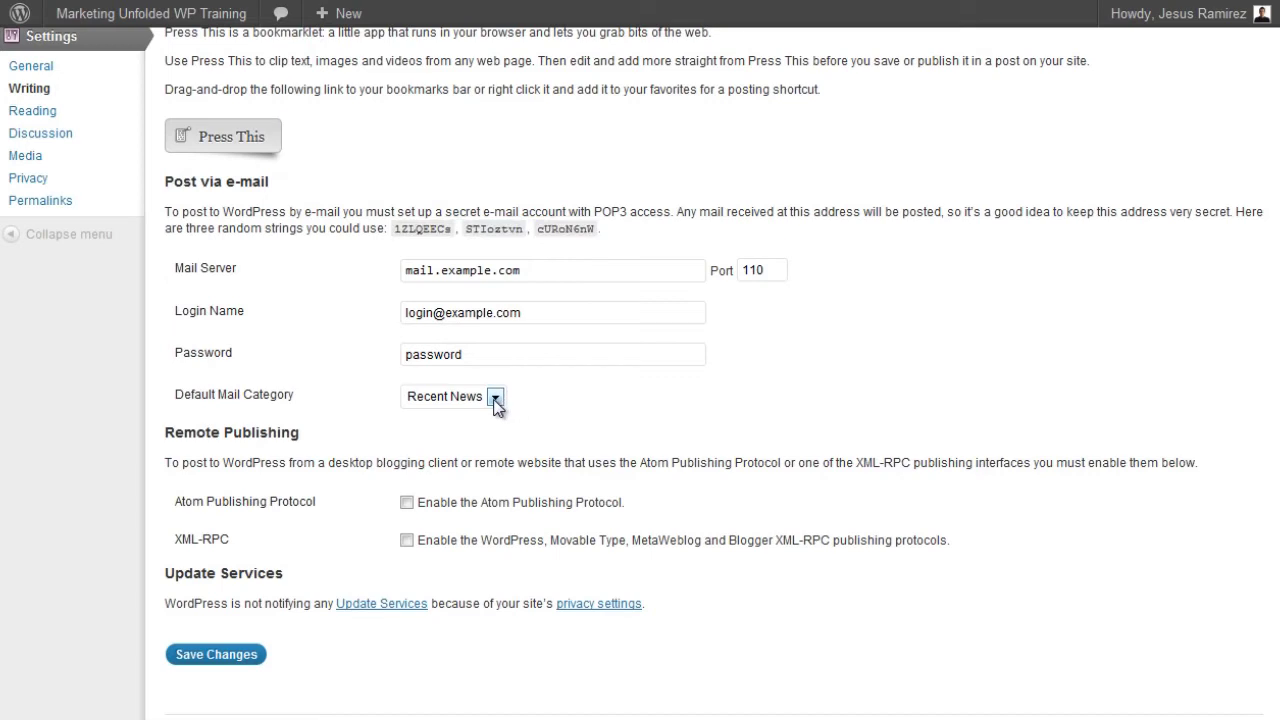
left_click(496, 400)
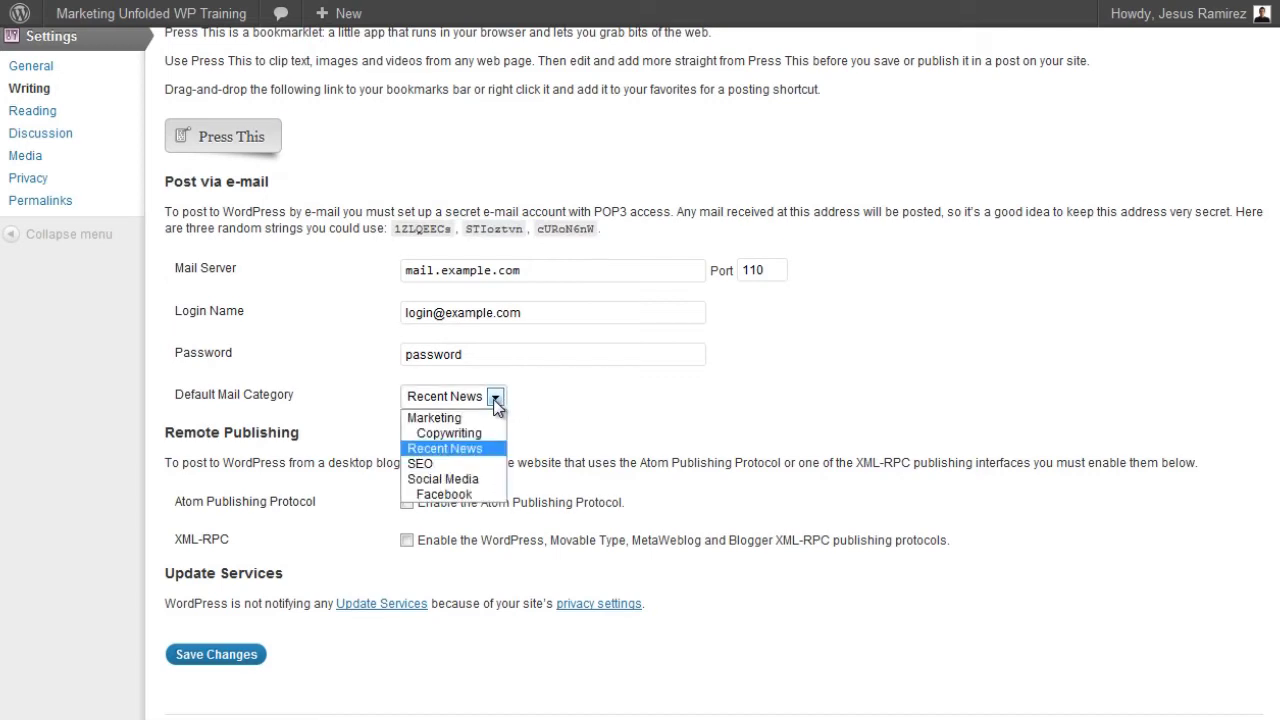
left_click(496, 400)
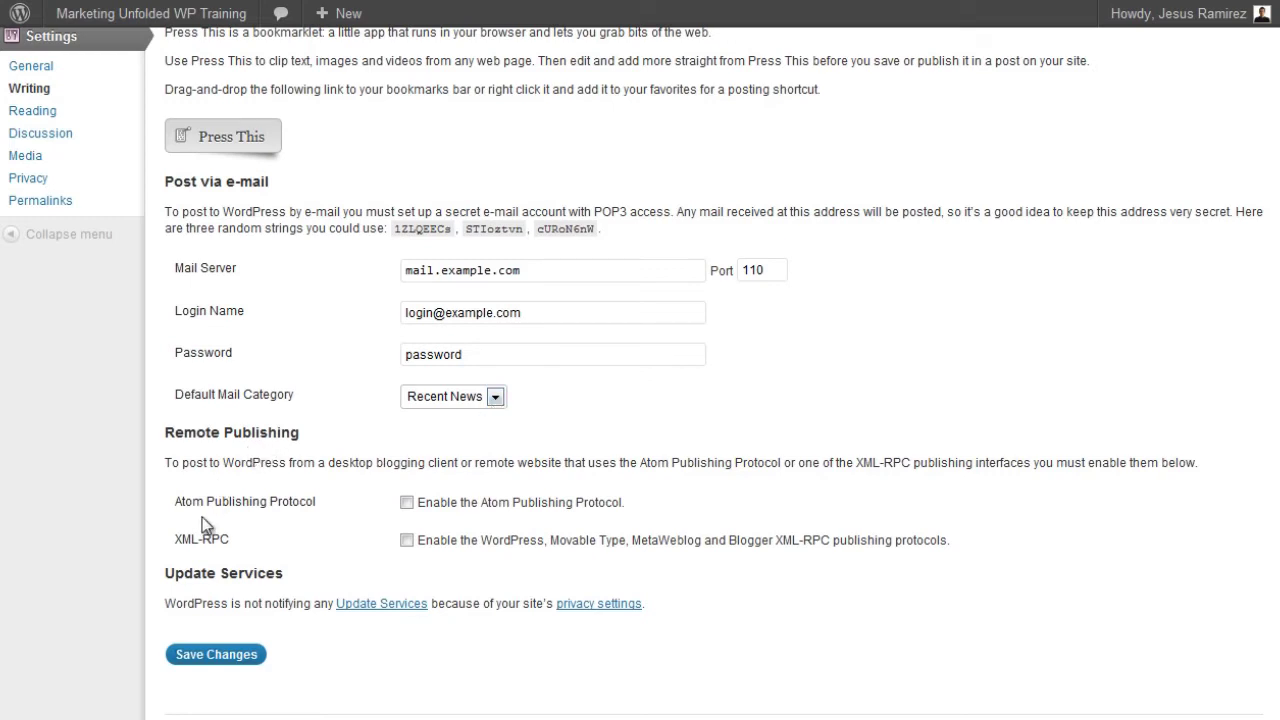
Step: Try the remote publishing options by switching Atom Publishing Protocol on and off and toggling XML-RPC
left_click(407, 503)
left_click(407, 503)
left_click(407, 540)
Step: In the Reading Settings, use a static page with Home as front page and Blog as posts page, and save
left_click(43, 114)
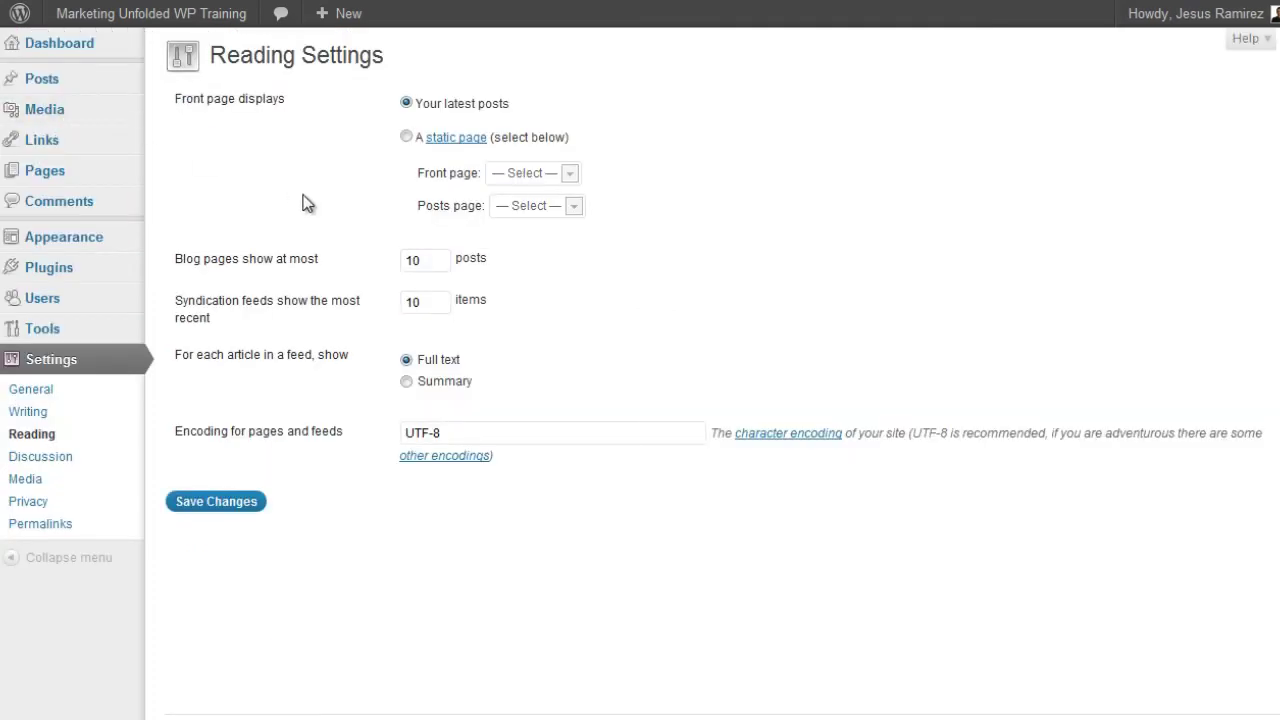
left_click(406, 137)
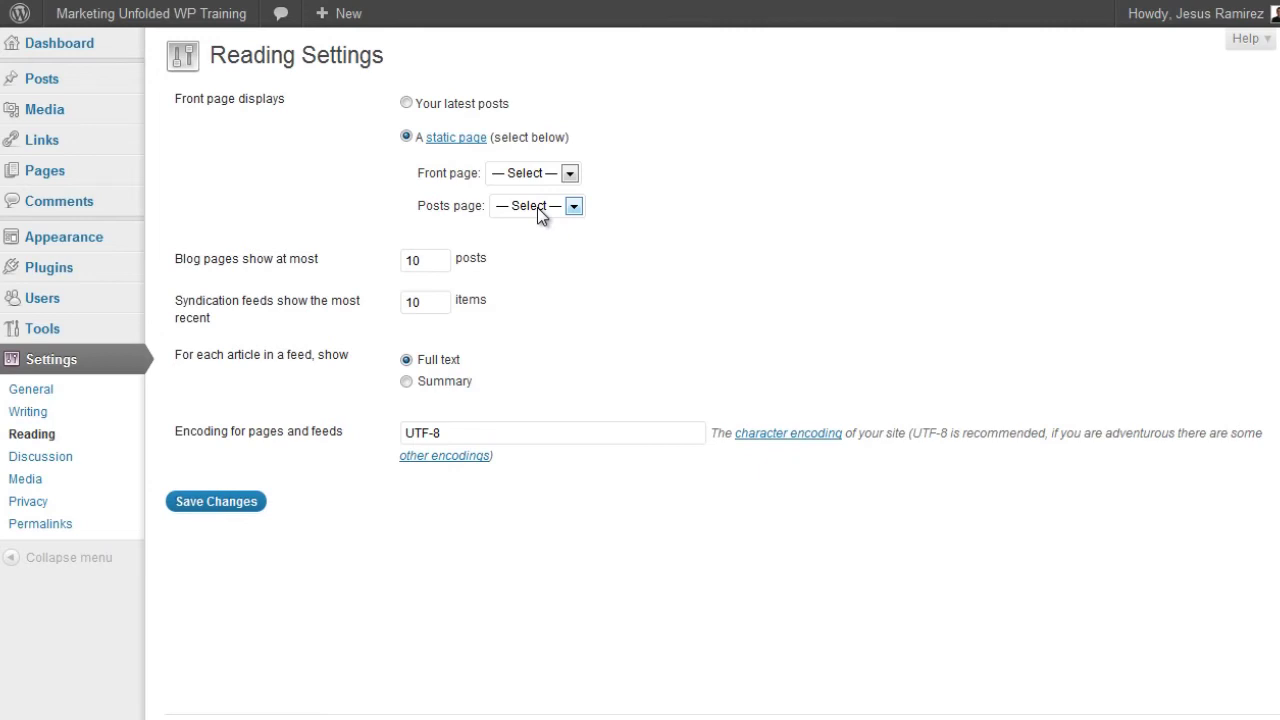
left_click(569, 174)
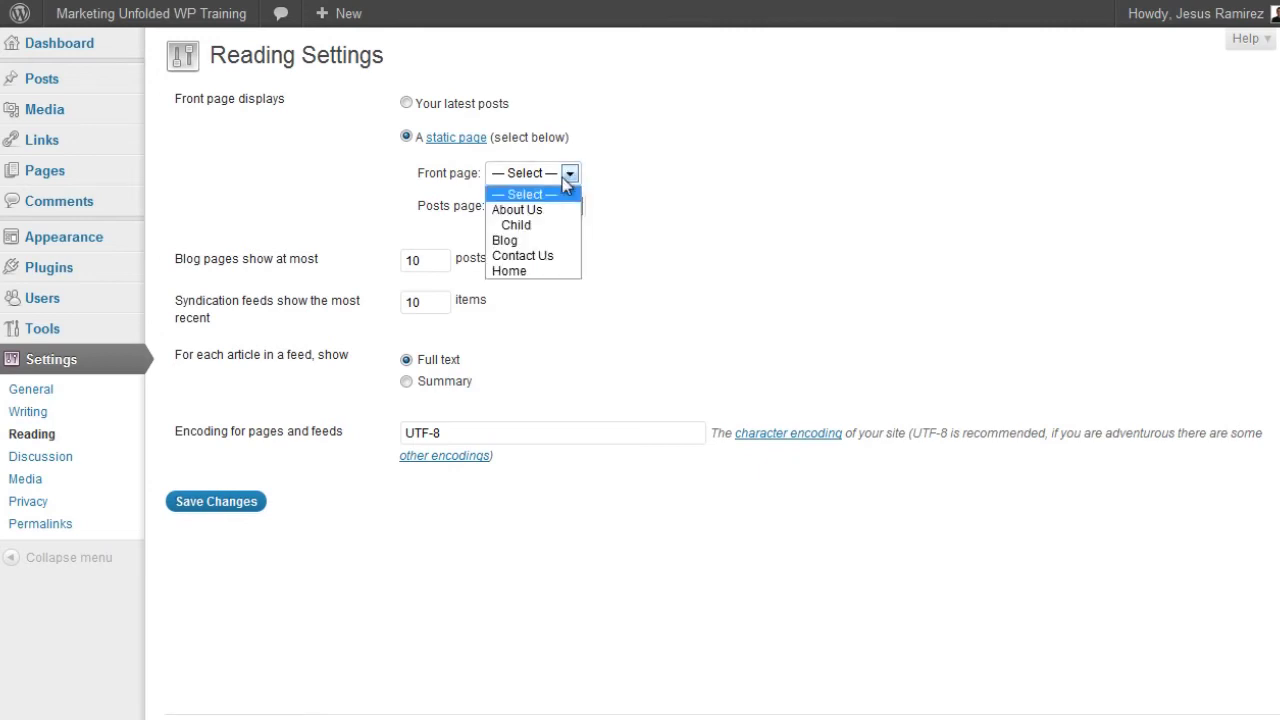
left_click(530, 270)
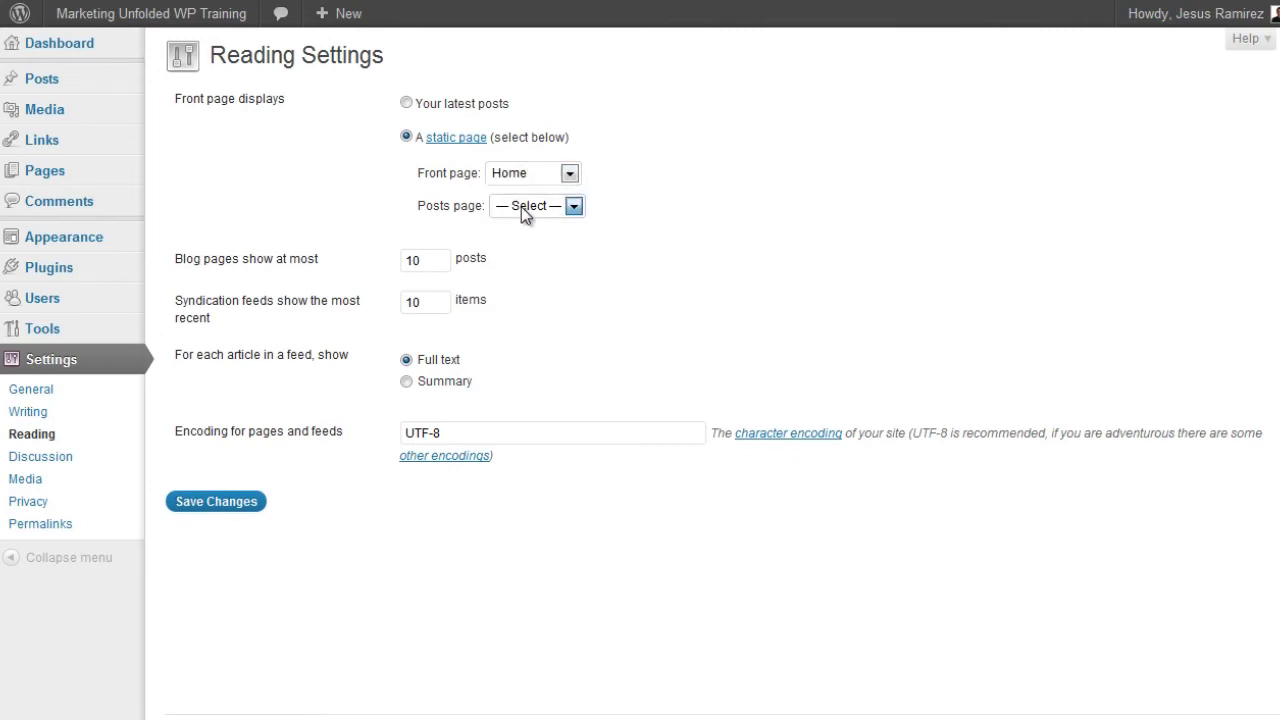
left_click(521, 206)
left_click(525, 273)
left_click(264, 503)
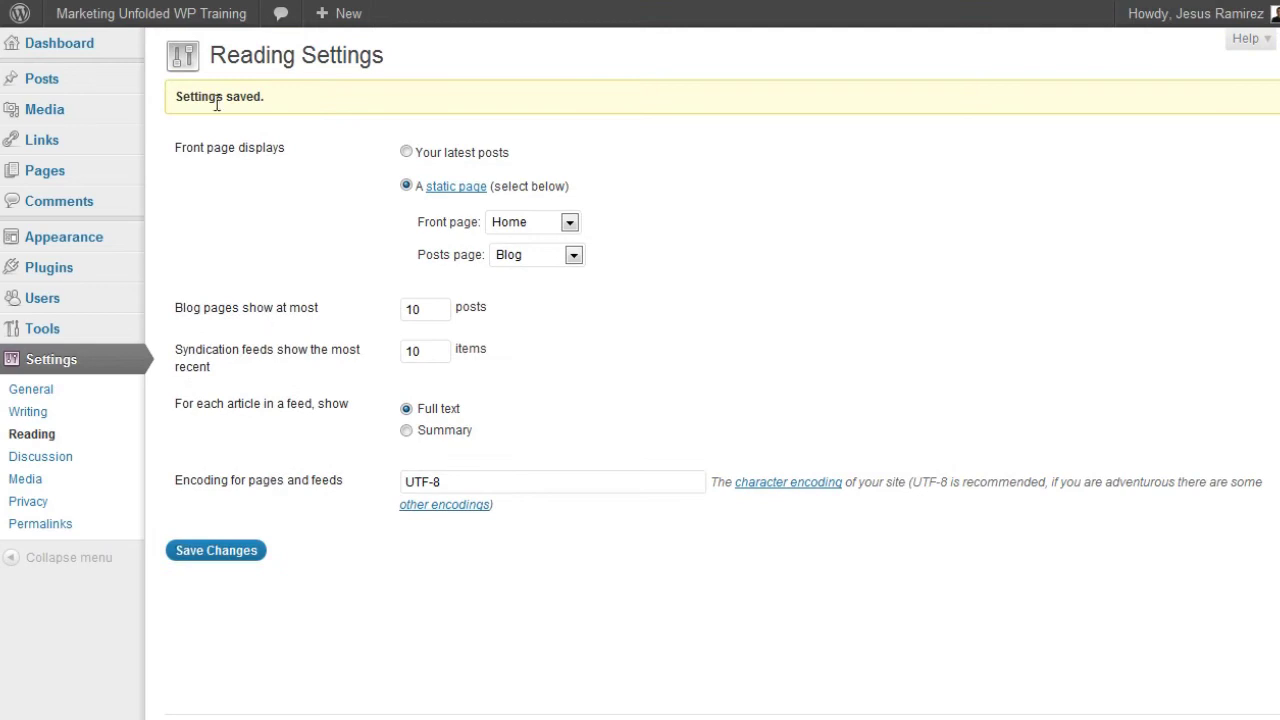
Step: Visit the live site and look over the content of its static Home page
mouse_move(193, 20)
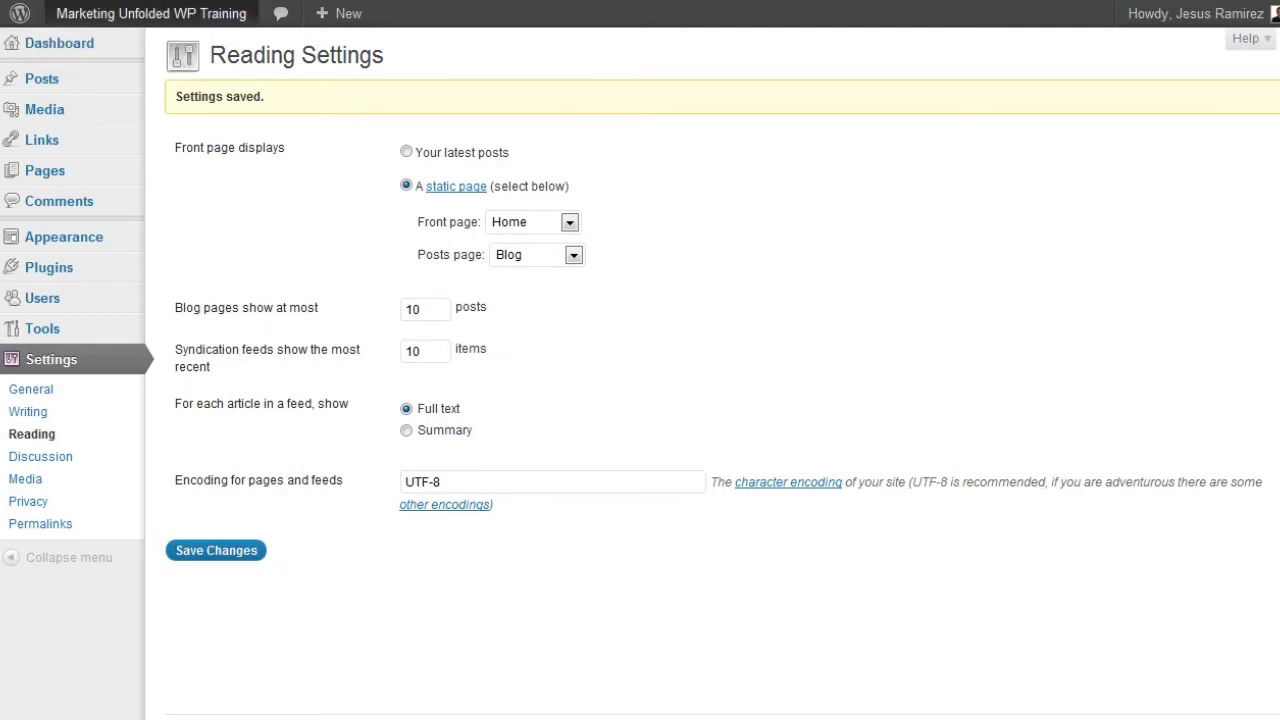
left_click(150, 13)
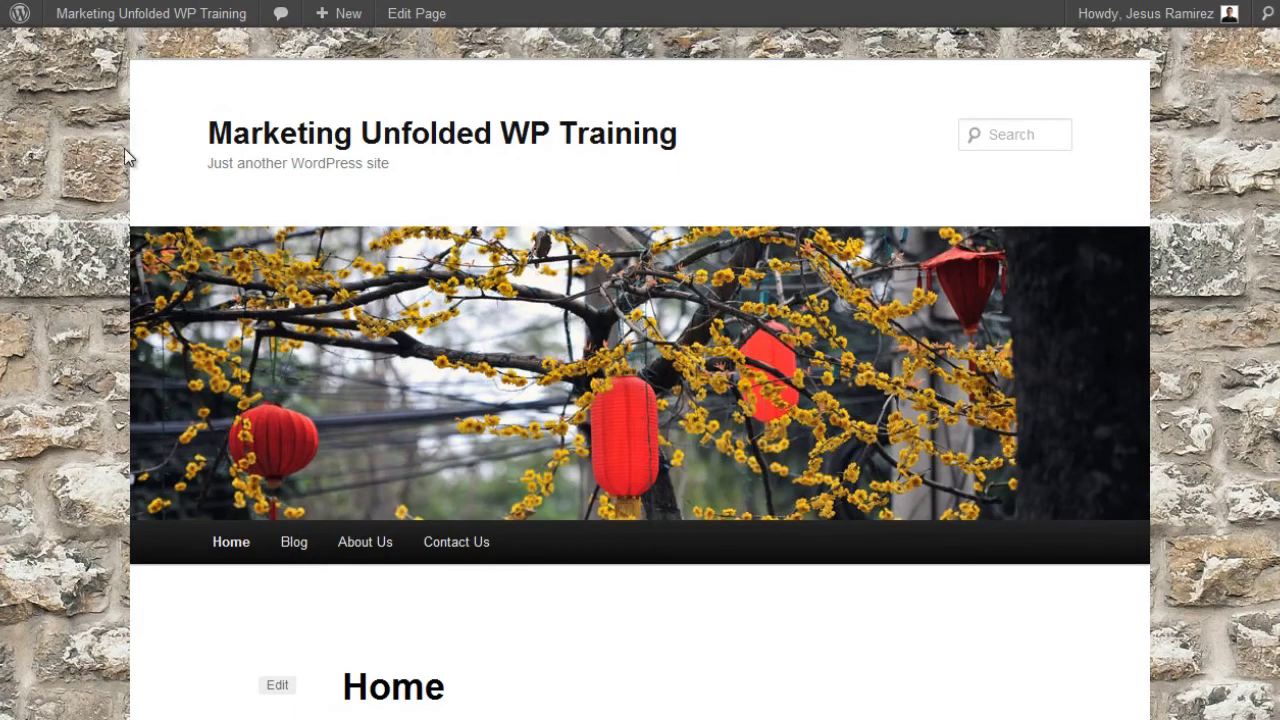
scroll(108, 250, "down", 4)
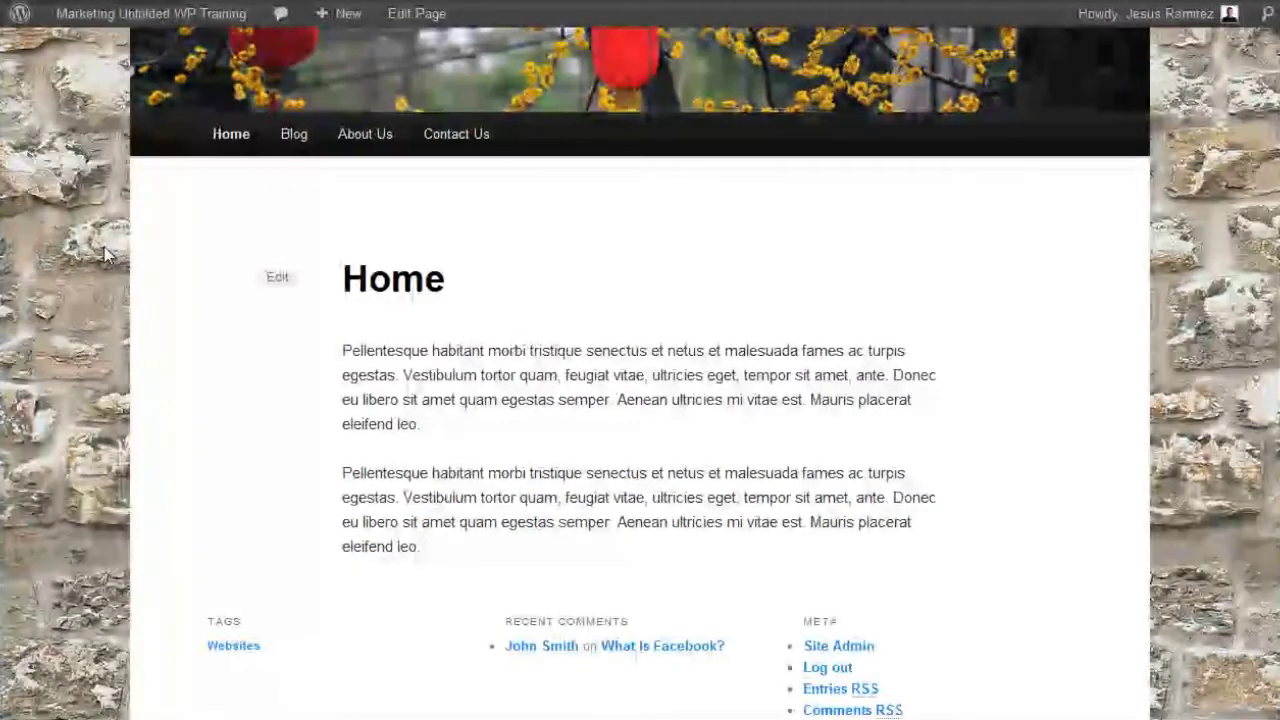
scroll(108, 253, "down", 2)
scroll(106, 256, "up", 6)
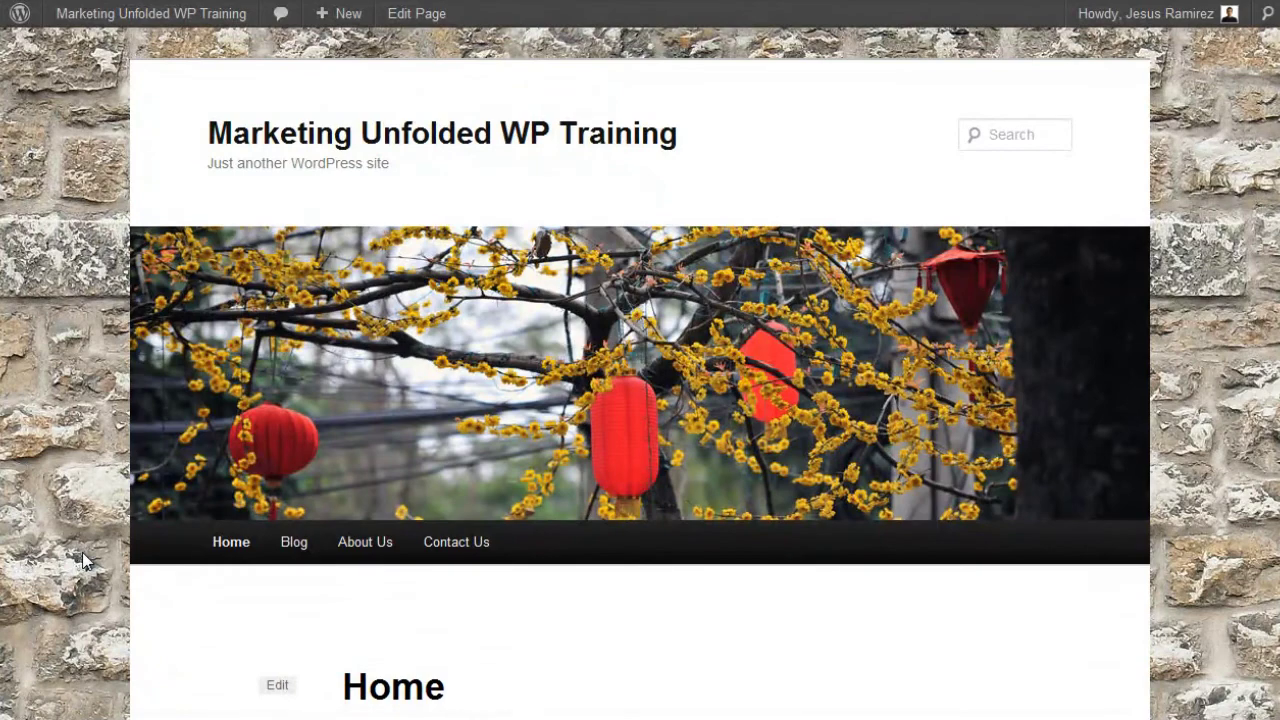
Step: Open the Blog page on the live site and look through its posts
left_click(303, 560)
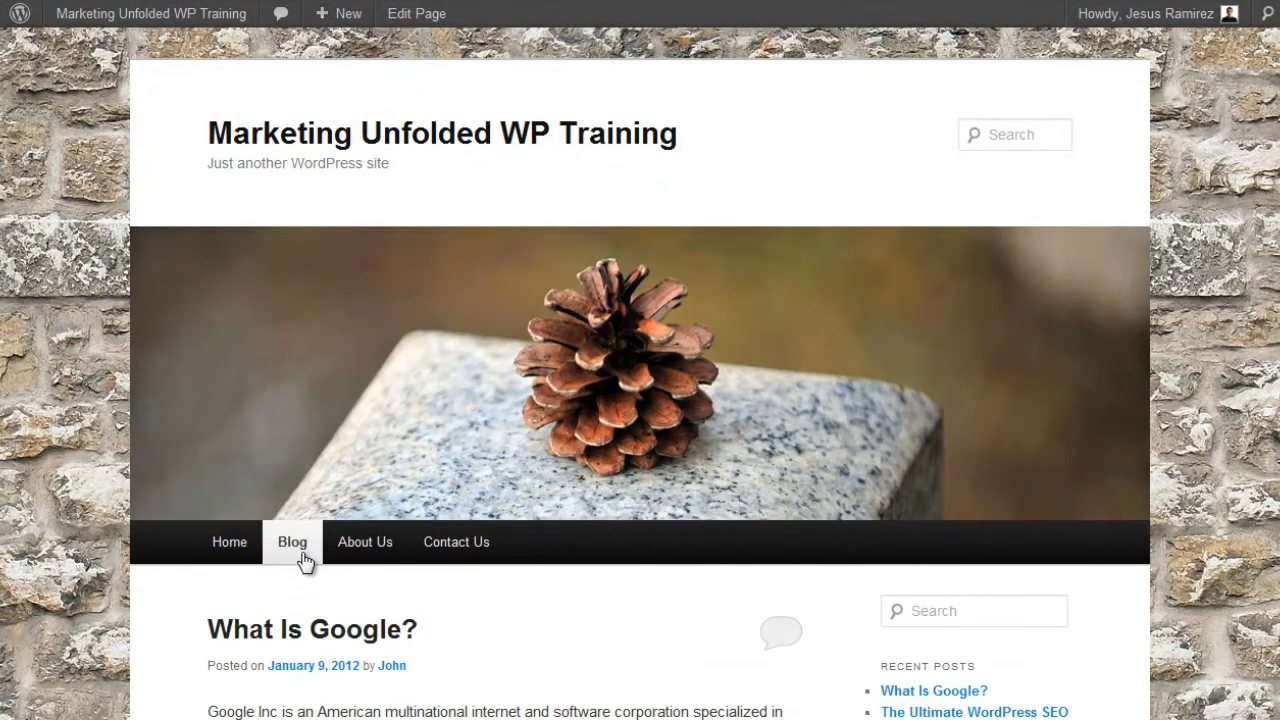
scroll(306, 590, "down", 20)
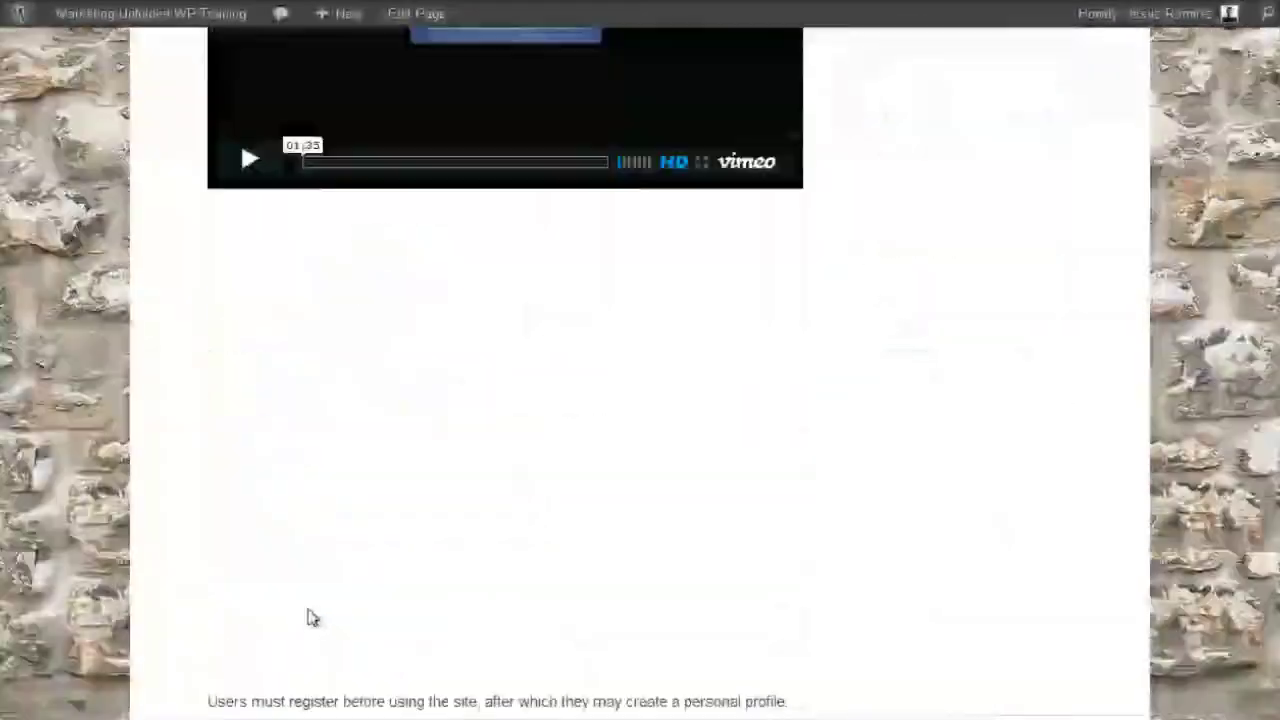
scroll(310, 615, "down", 20)
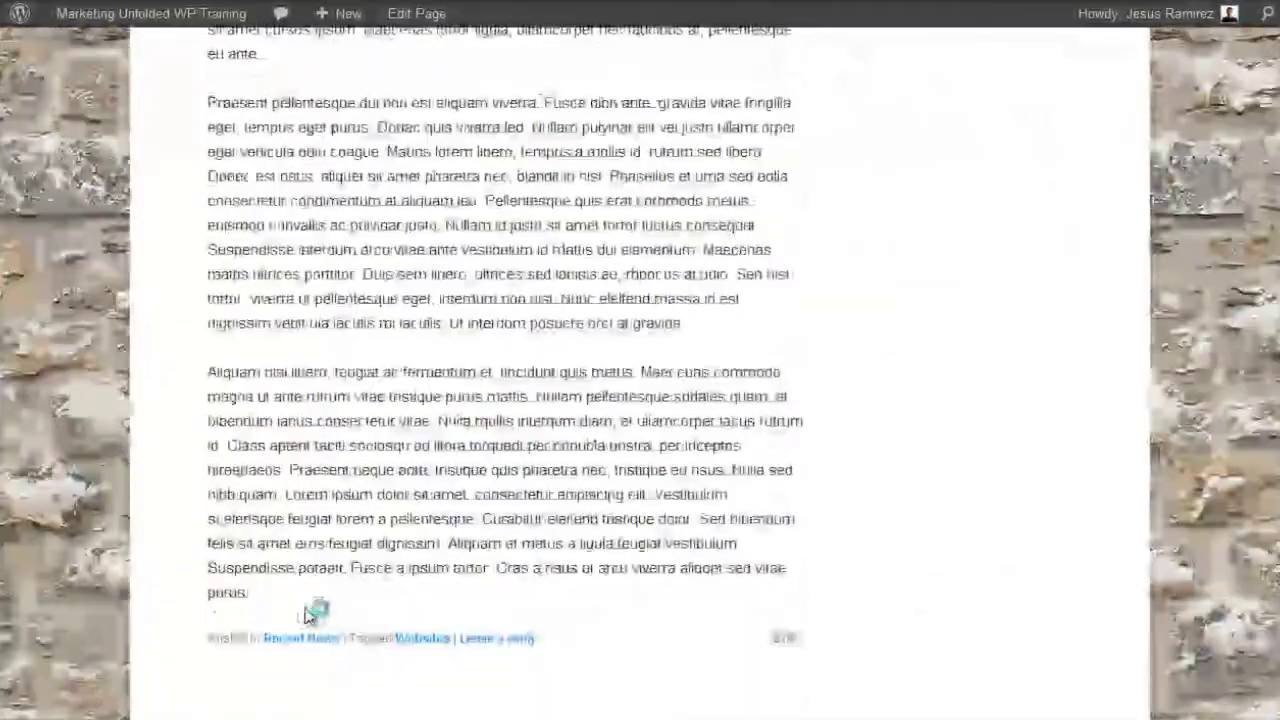
middle_click(590, 630)
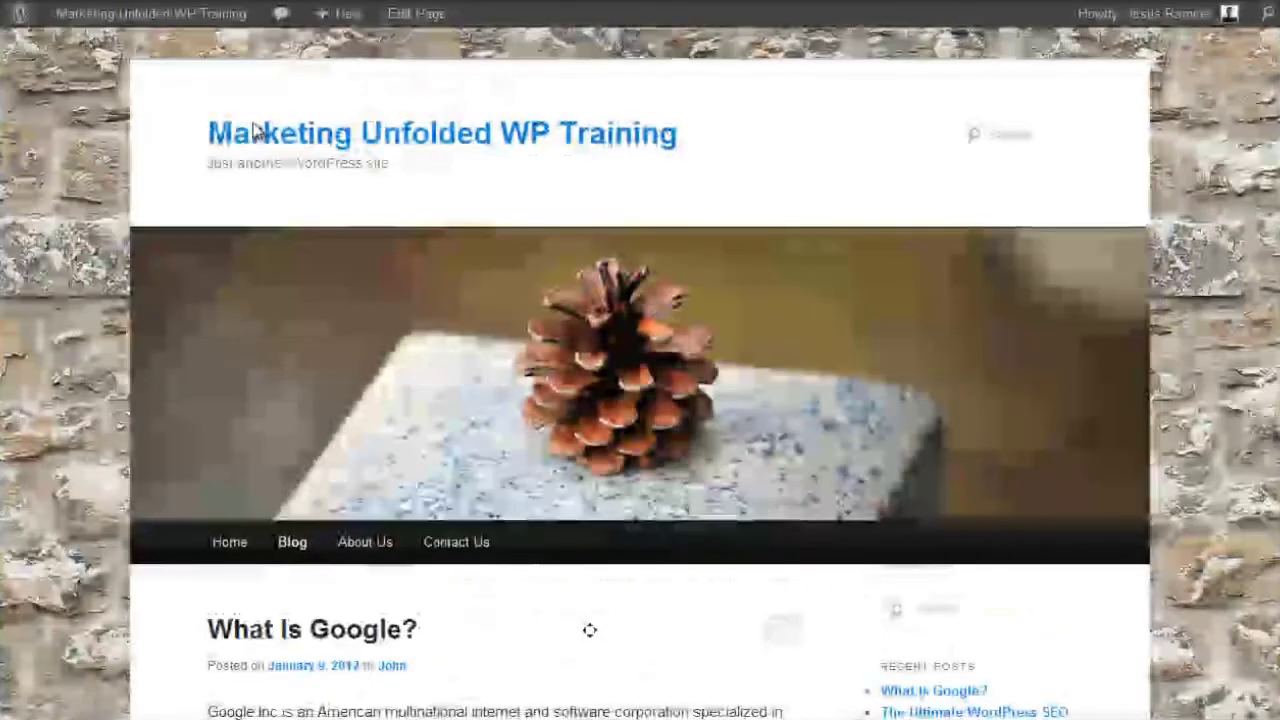
Step: Return to the Reading Settings and review the blog page limit, syndication feed limit, and Full text and Summary feed options
left_click(119, 20)
mouse_move(49, 414)
left_click(214, 461)
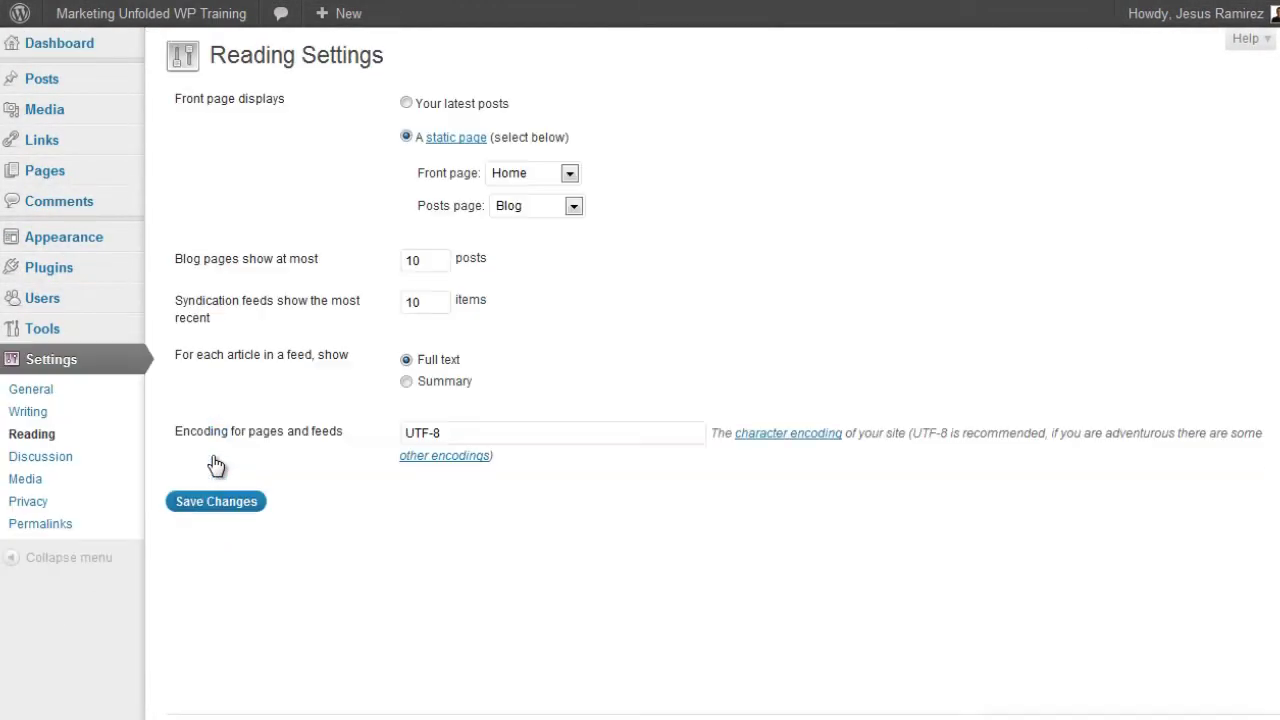
left_click_drag(175, 263, 359, 263)
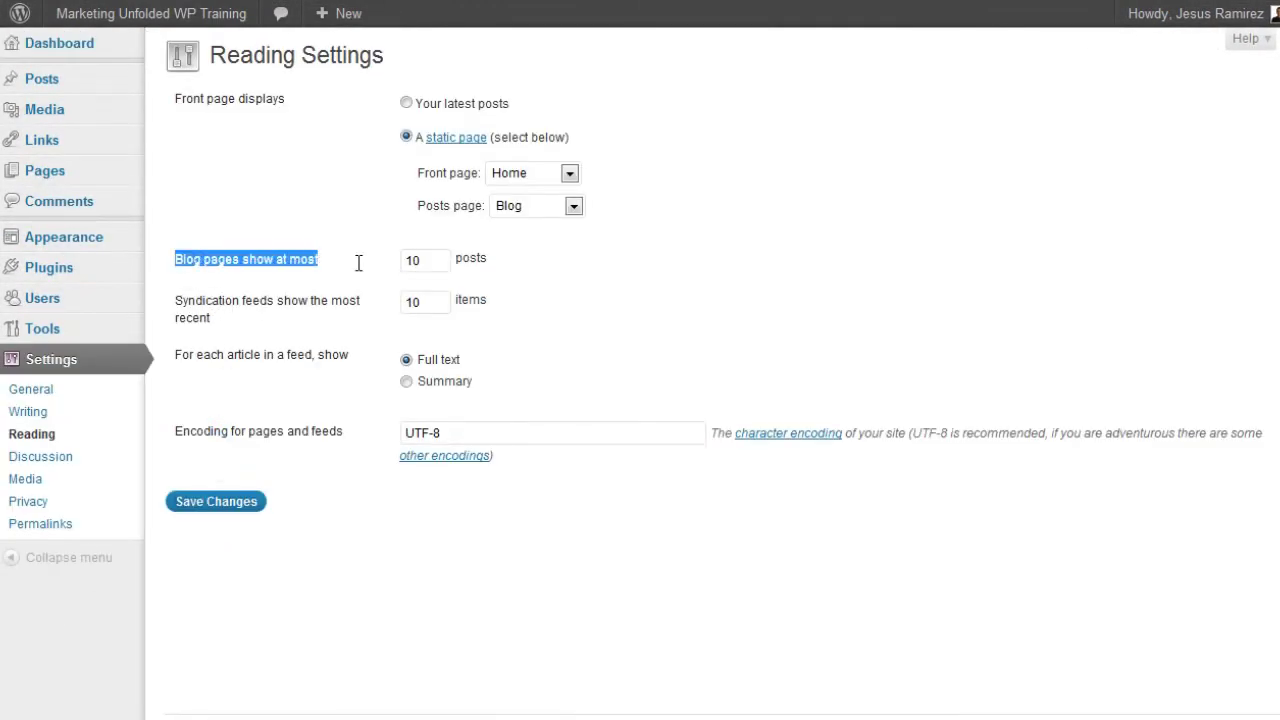
left_click_drag(170, 309, 349, 325)
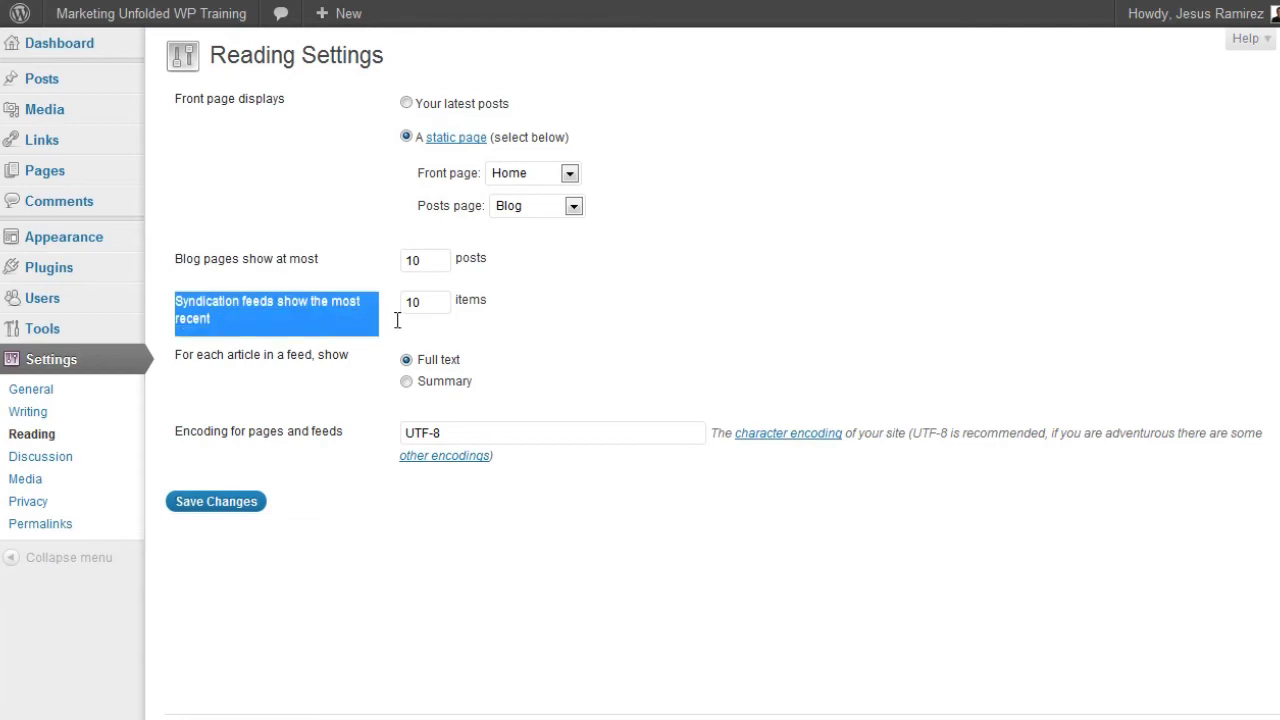
left_click(434, 305)
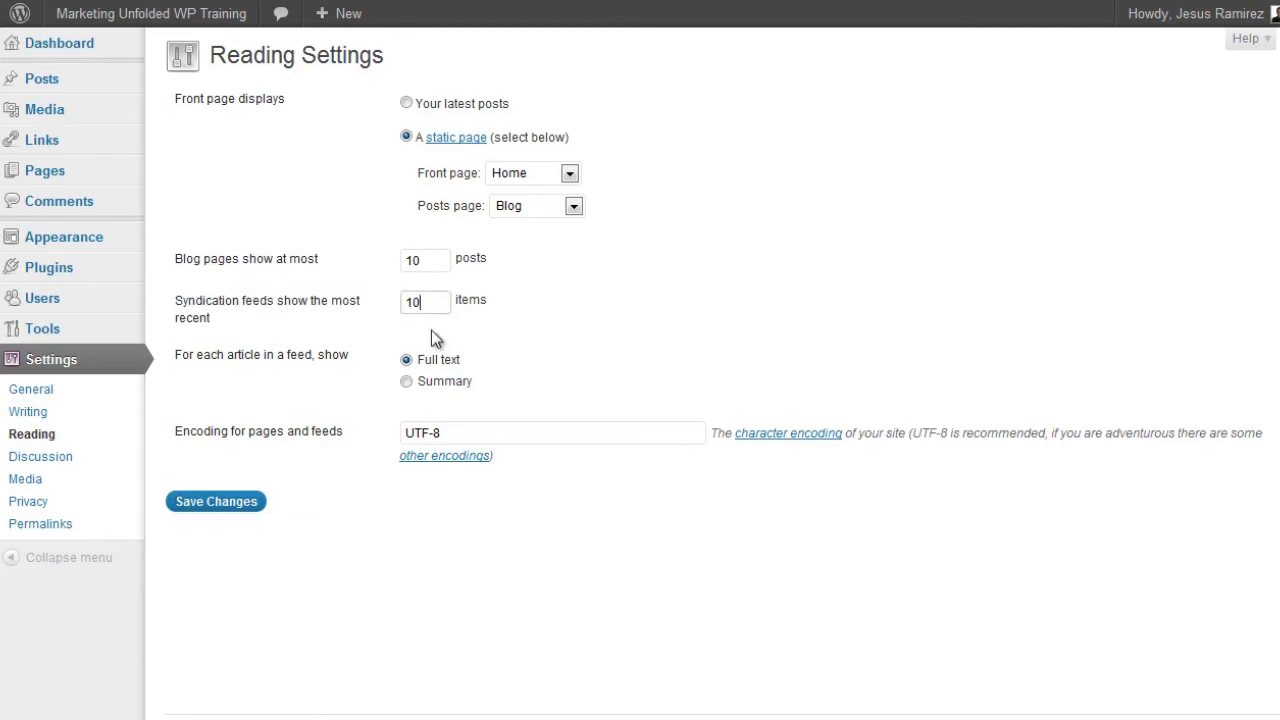
left_click(472, 364)
left_click_drag(481, 381, 417, 395)
left_click(490, 393)
Step: Open the Discussion Settings and look over the comment, moderation and avatar options
left_click(62, 458)
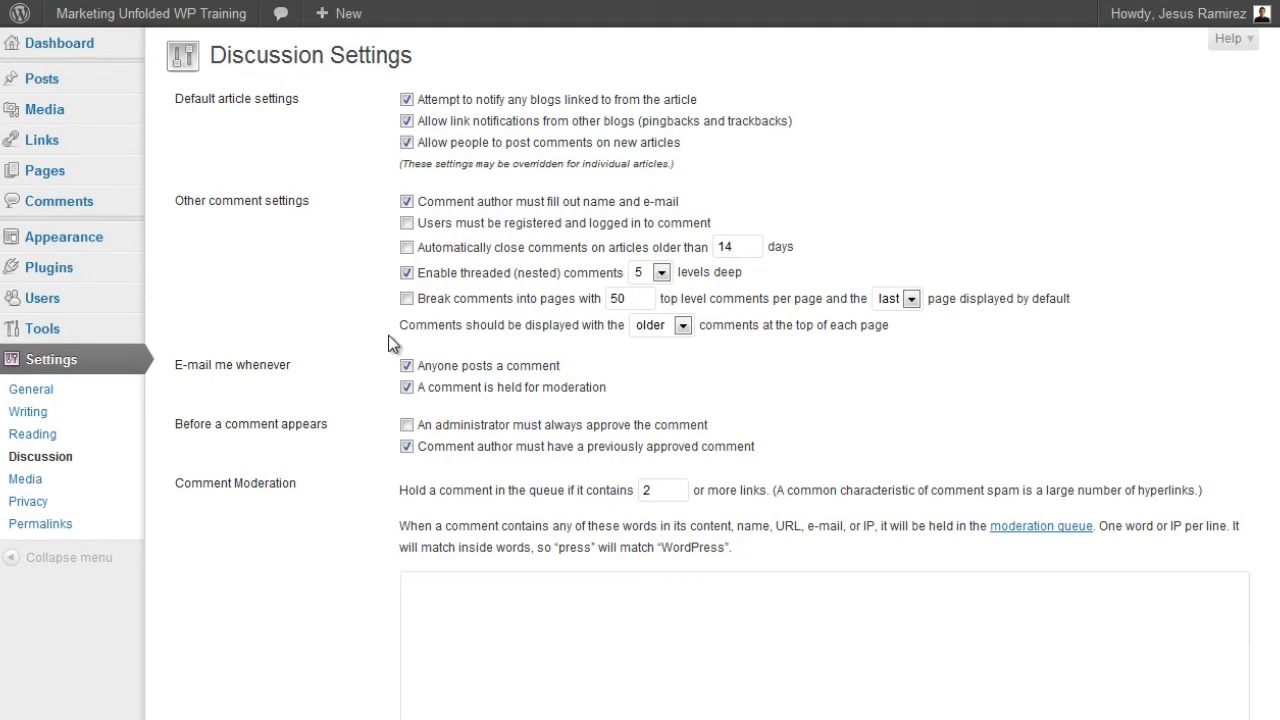
scroll(395, 480, "down", 2)
scroll(393, 487, "down", 7)
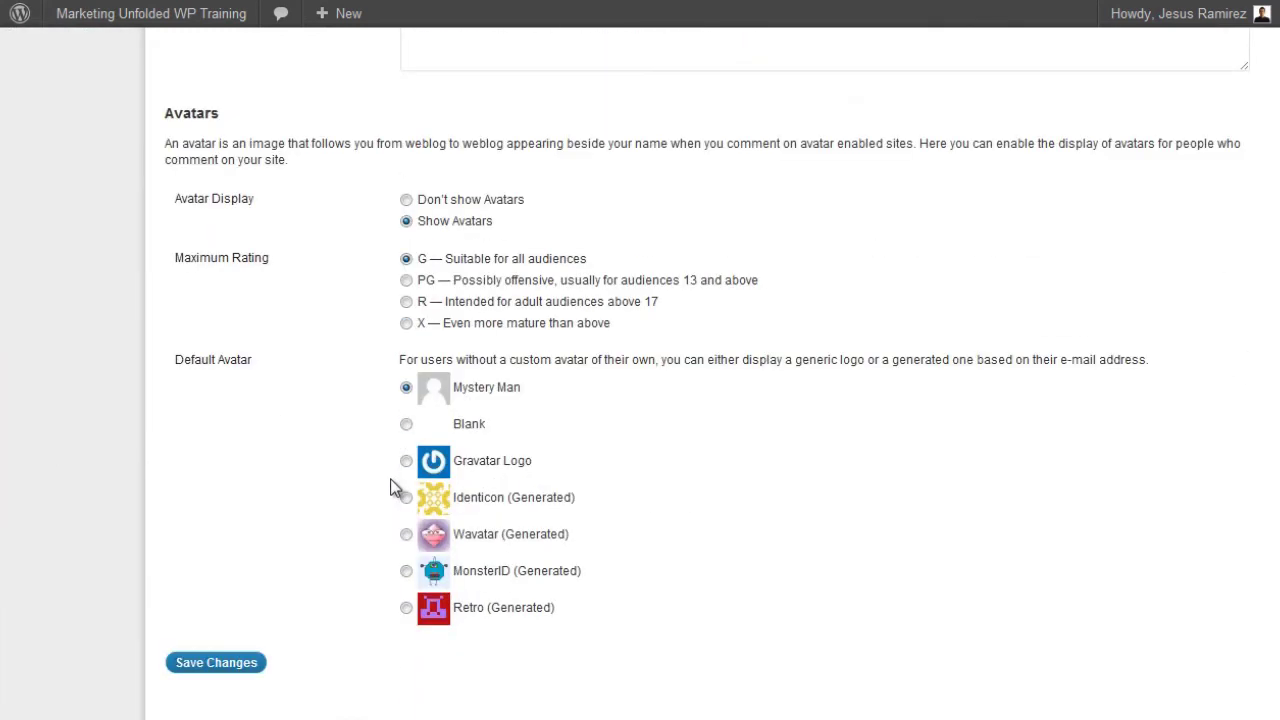
scroll(391, 486, "up", 9)
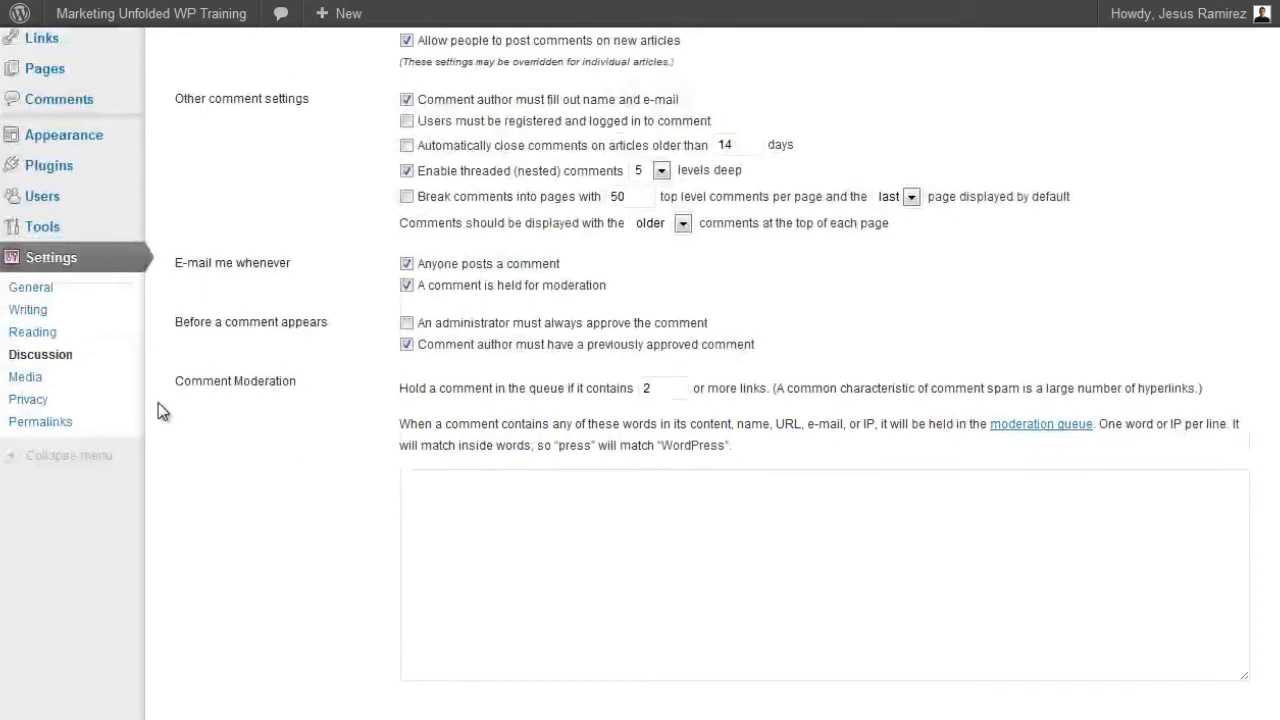
Step: Open the Media Settings and try switching the Auto-embeds option off and on again
left_click(26, 377)
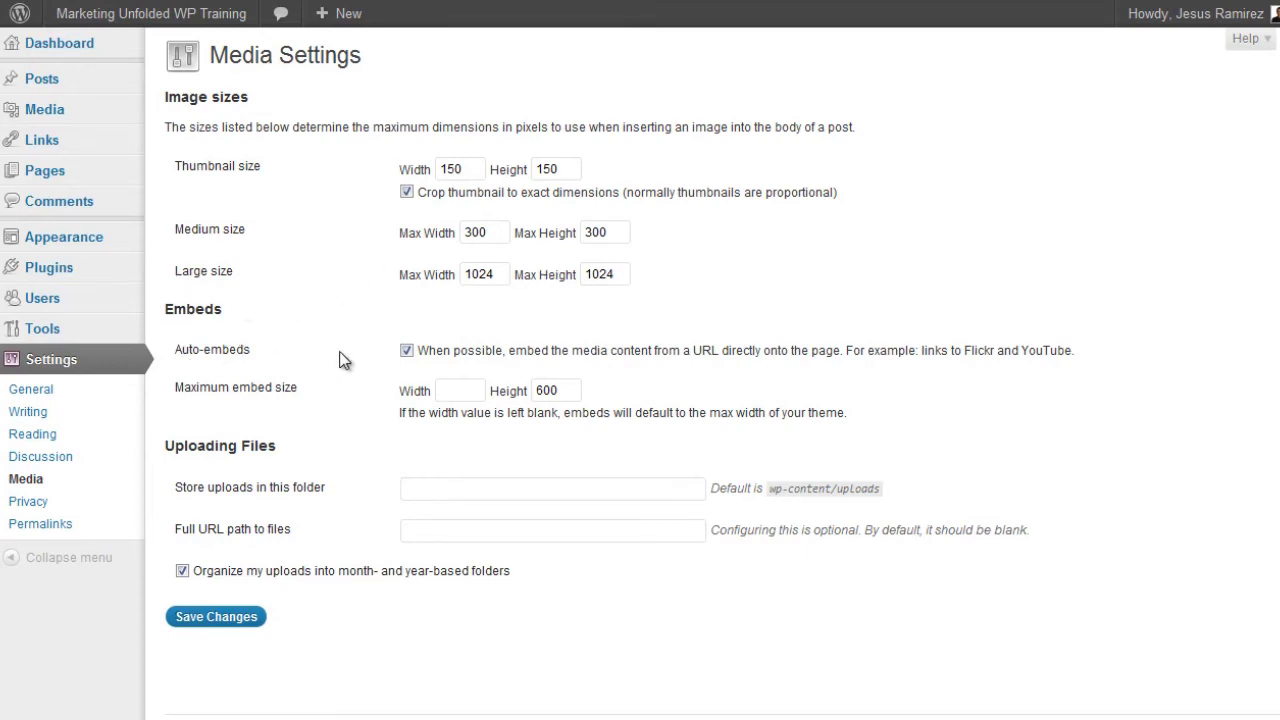
left_click(406, 352)
left_click(406, 352)
Step: In the Privacy Settings, set Site Visibility to allow search engines to index this site
left_click(30, 502)
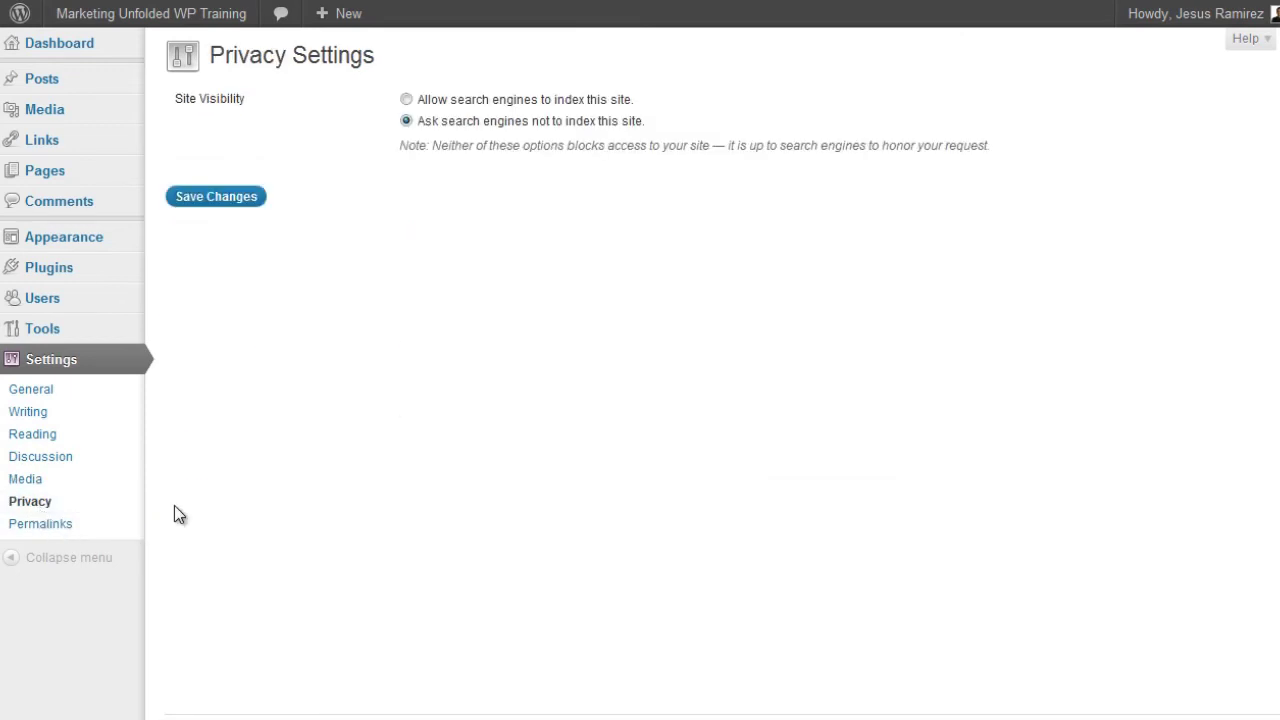
left_click(406, 99)
left_click(406, 121)
left_click(405, 100)
Step: In the Permalink Settings, highlight the ?p=123 part of the Default example and choose the Post name structure
left_click(69, 538)
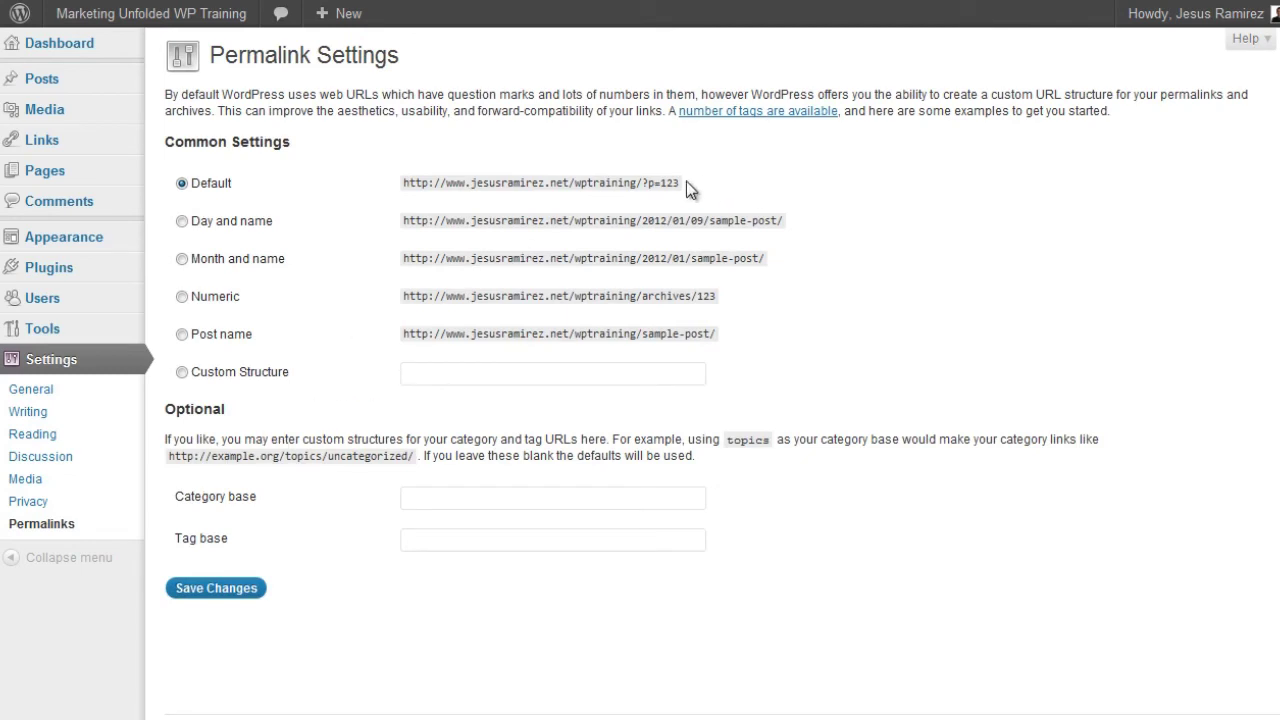
left_click_drag(680, 183, 642, 184)
left_click_drag(252, 338, 192, 340)
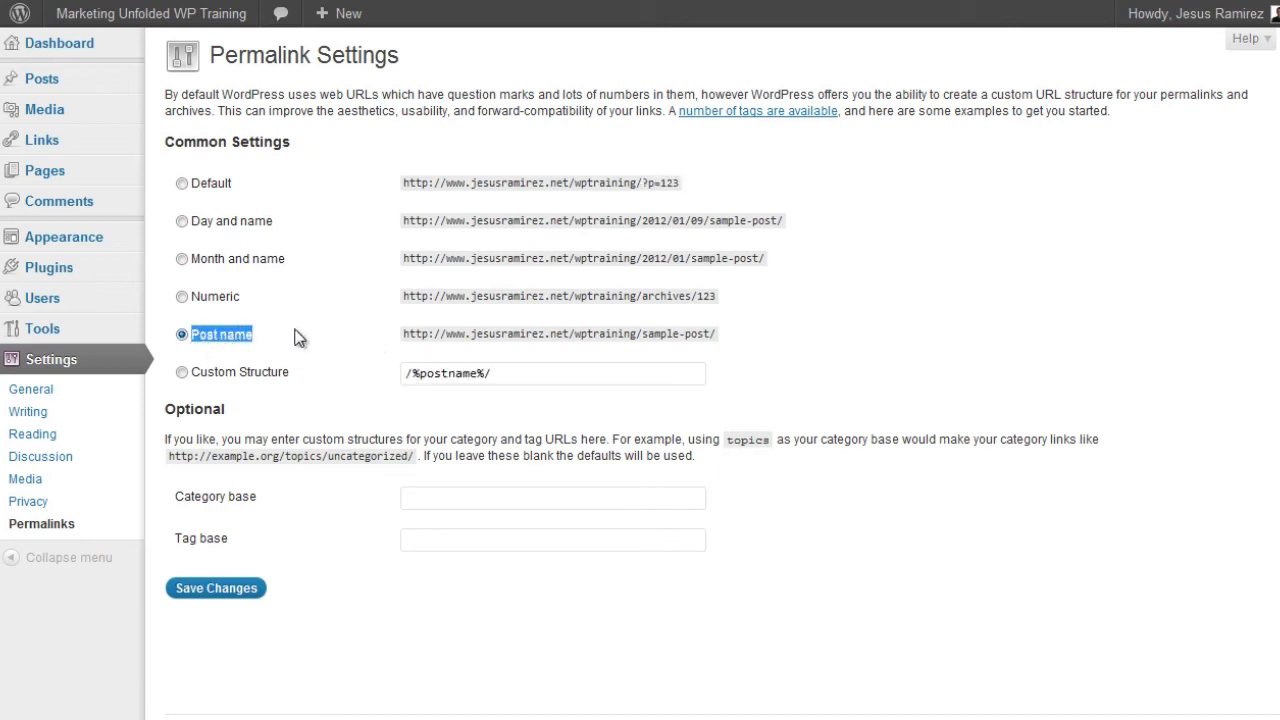
Step: Select Custom Structure with /%postname%/ and highlight the topics base in the optional category URL example
left_click(182, 374)
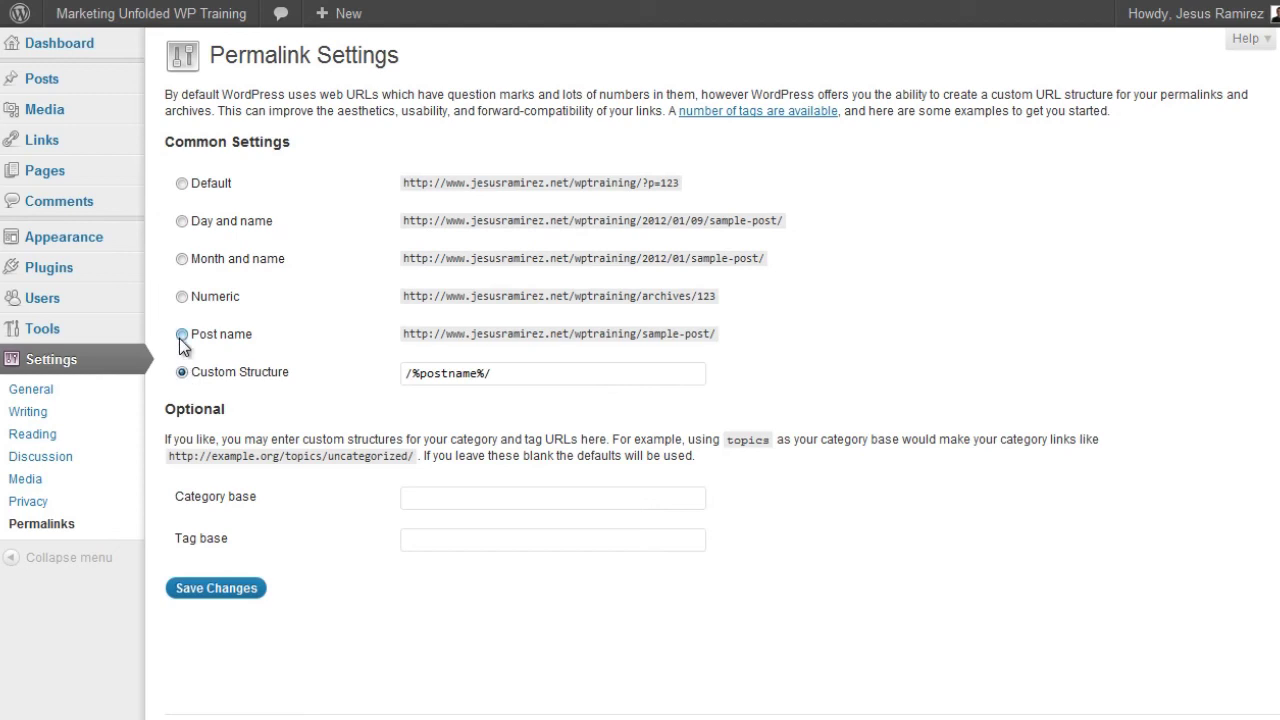
left_click(182, 335)
left_click(182, 372)
left_click(406, 376)
left_click_drag(406, 376, 493, 374)
left_click(498, 374)
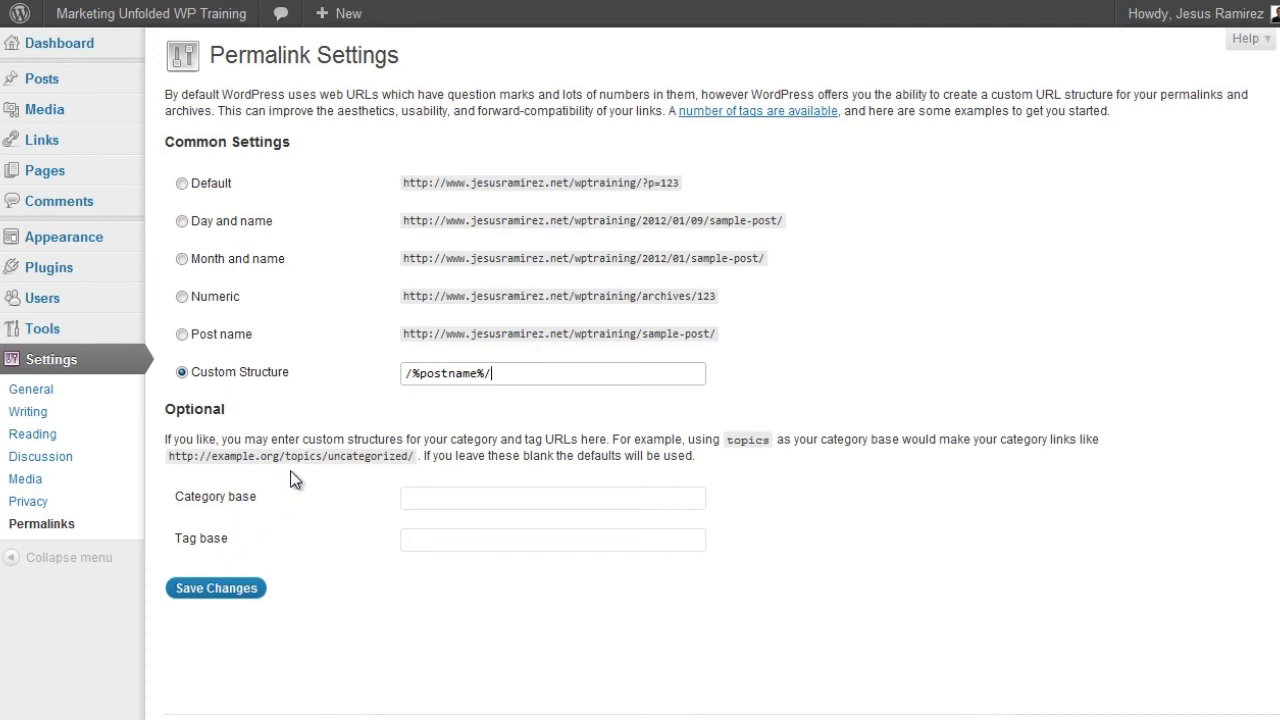
left_click_drag(413, 457, 168, 456)
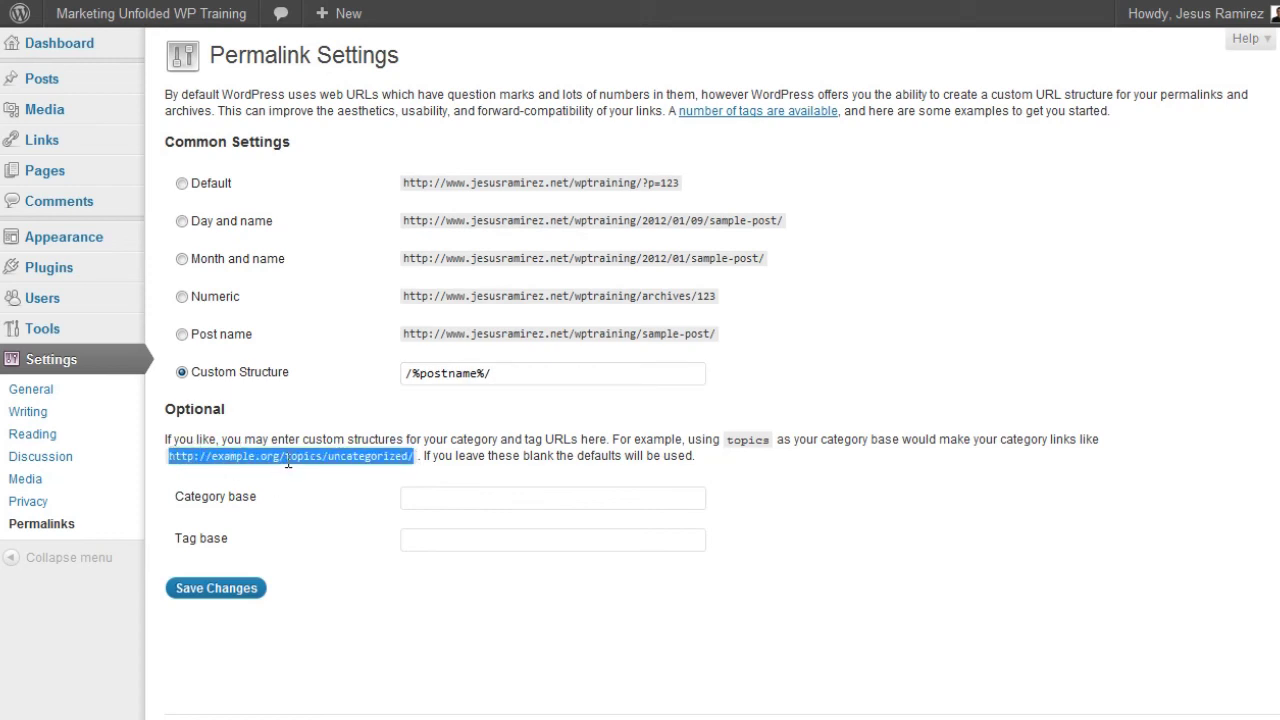
left_click_drag(287, 458, 324, 457)
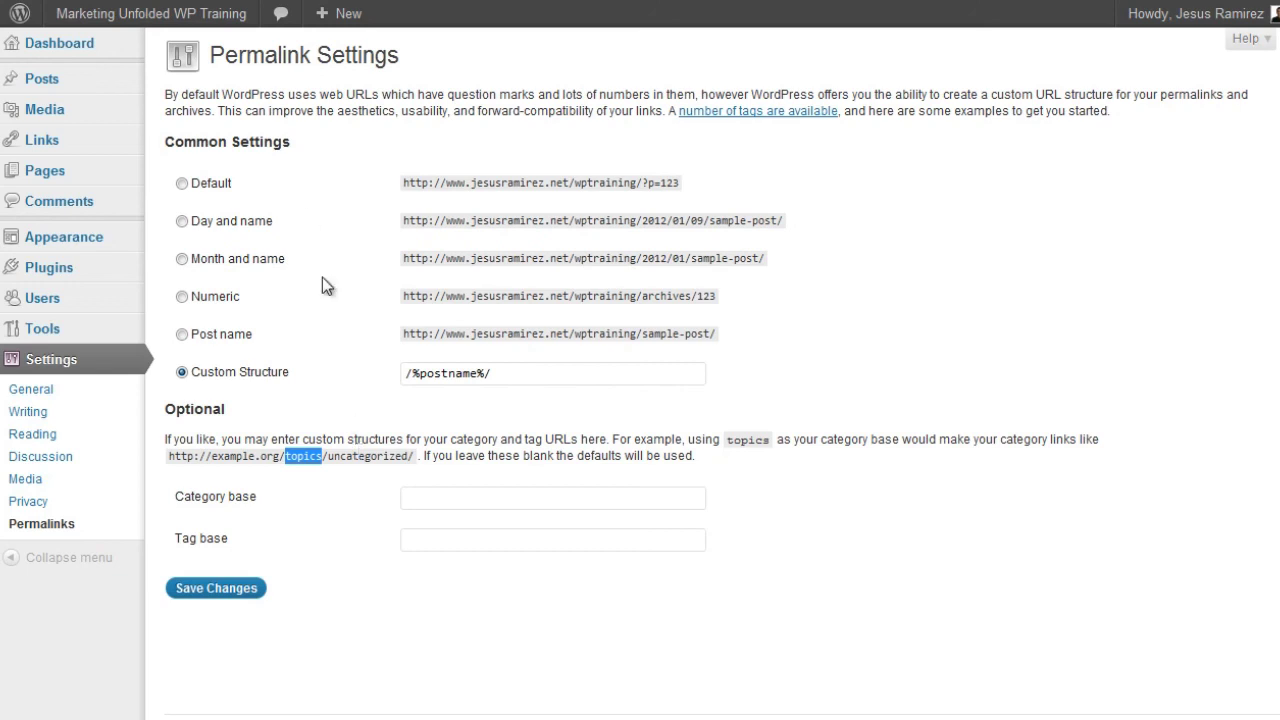
Step: Switch to the Marketing Unfolded site's home page and place the cursor in the email updates sign-up field
left_click(103, 45)
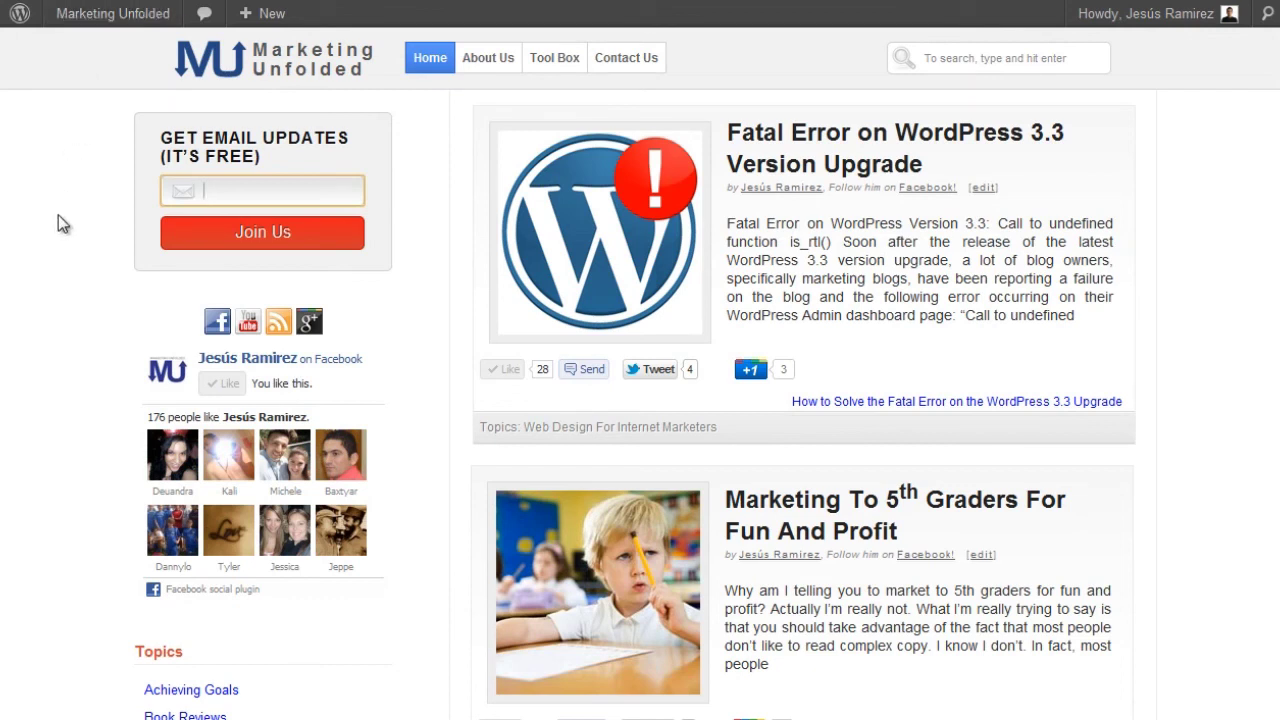
left_click(58, 215)
left_click(270, 189)
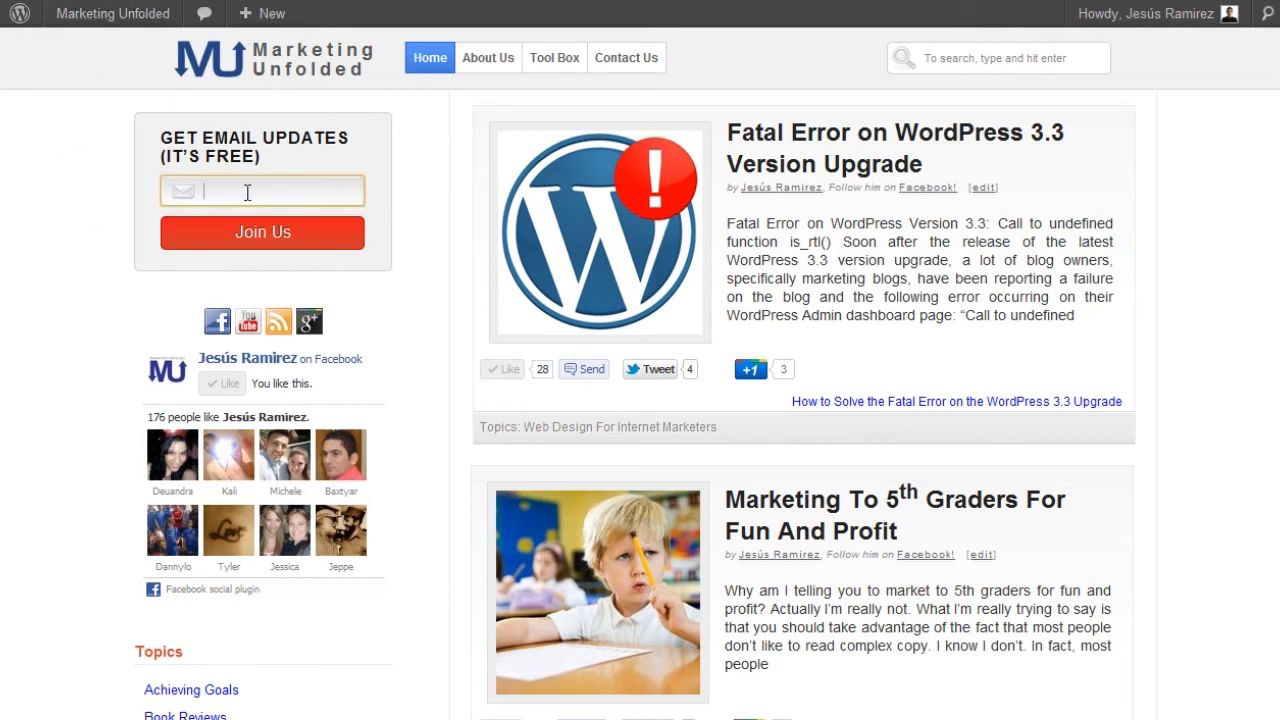